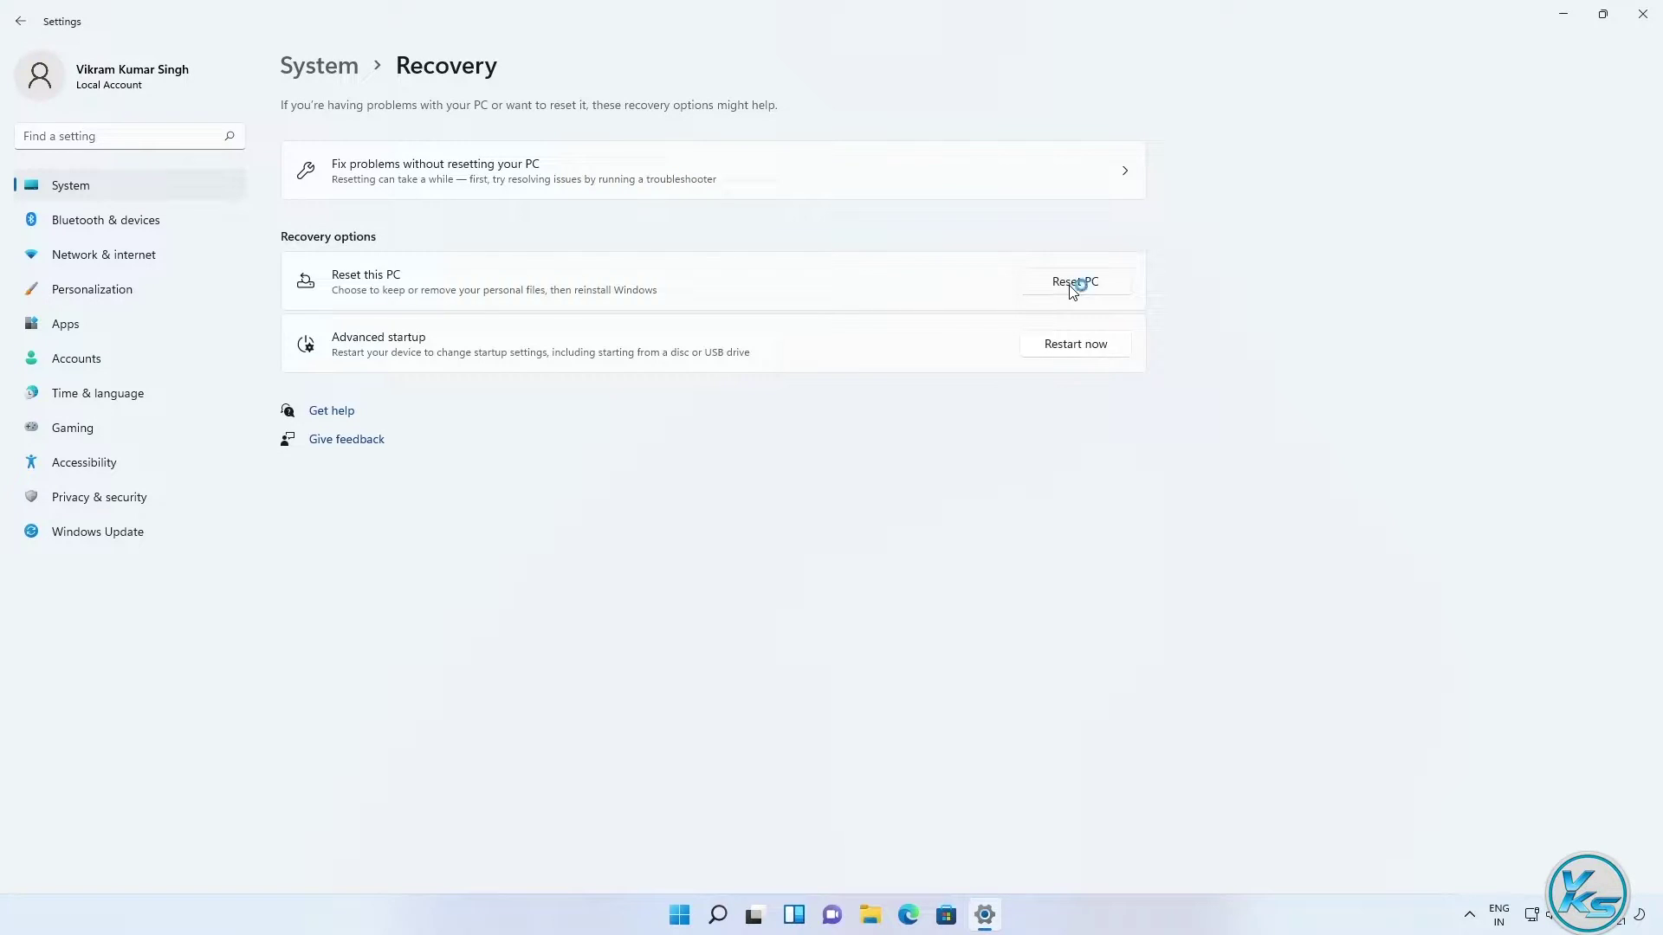
- Start Reset this PC from the Recovery options
click(1073, 293)
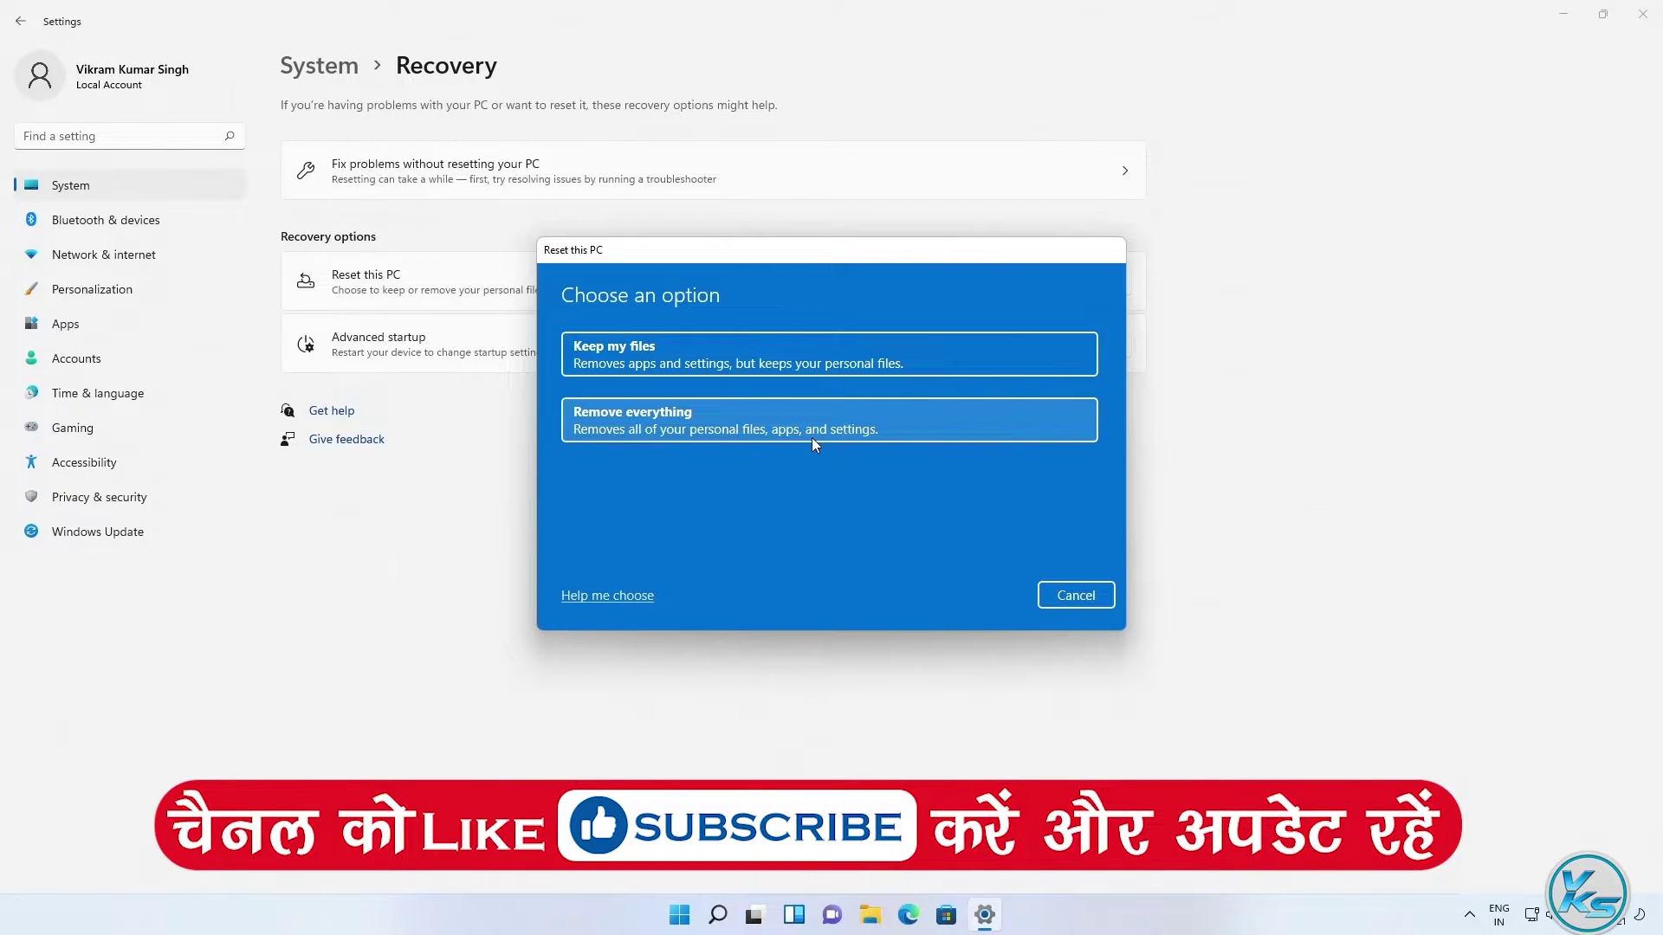
- Choose Remove everything and Local reinstall, keeping the default additional settings
click(741, 425)
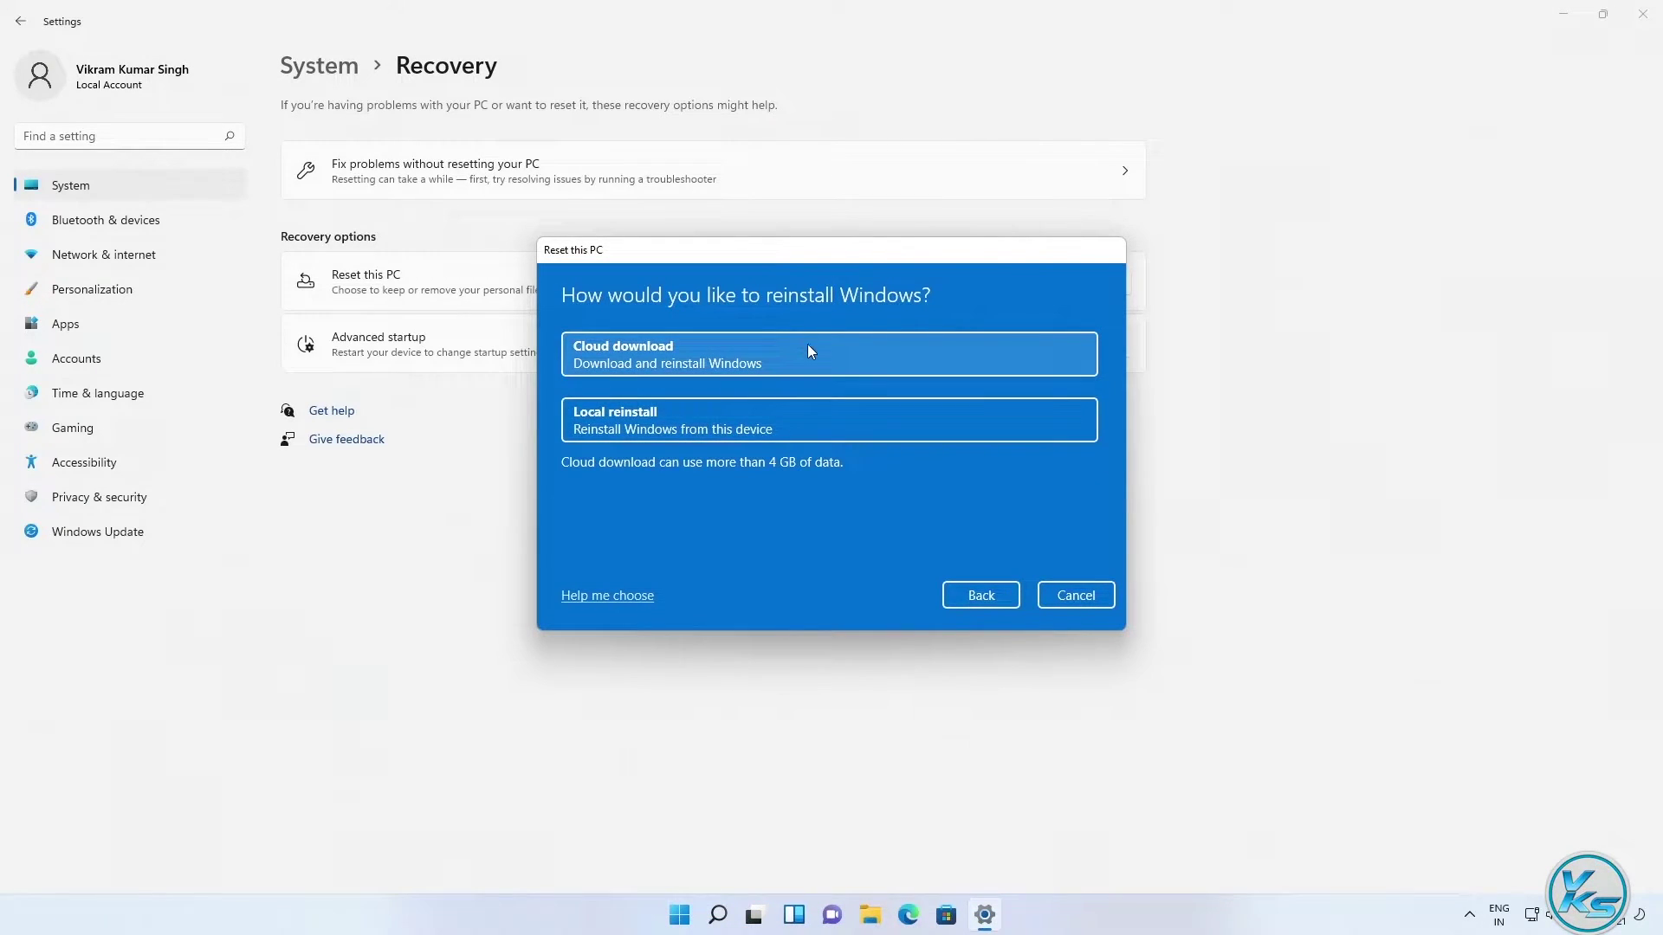
click(646, 435)
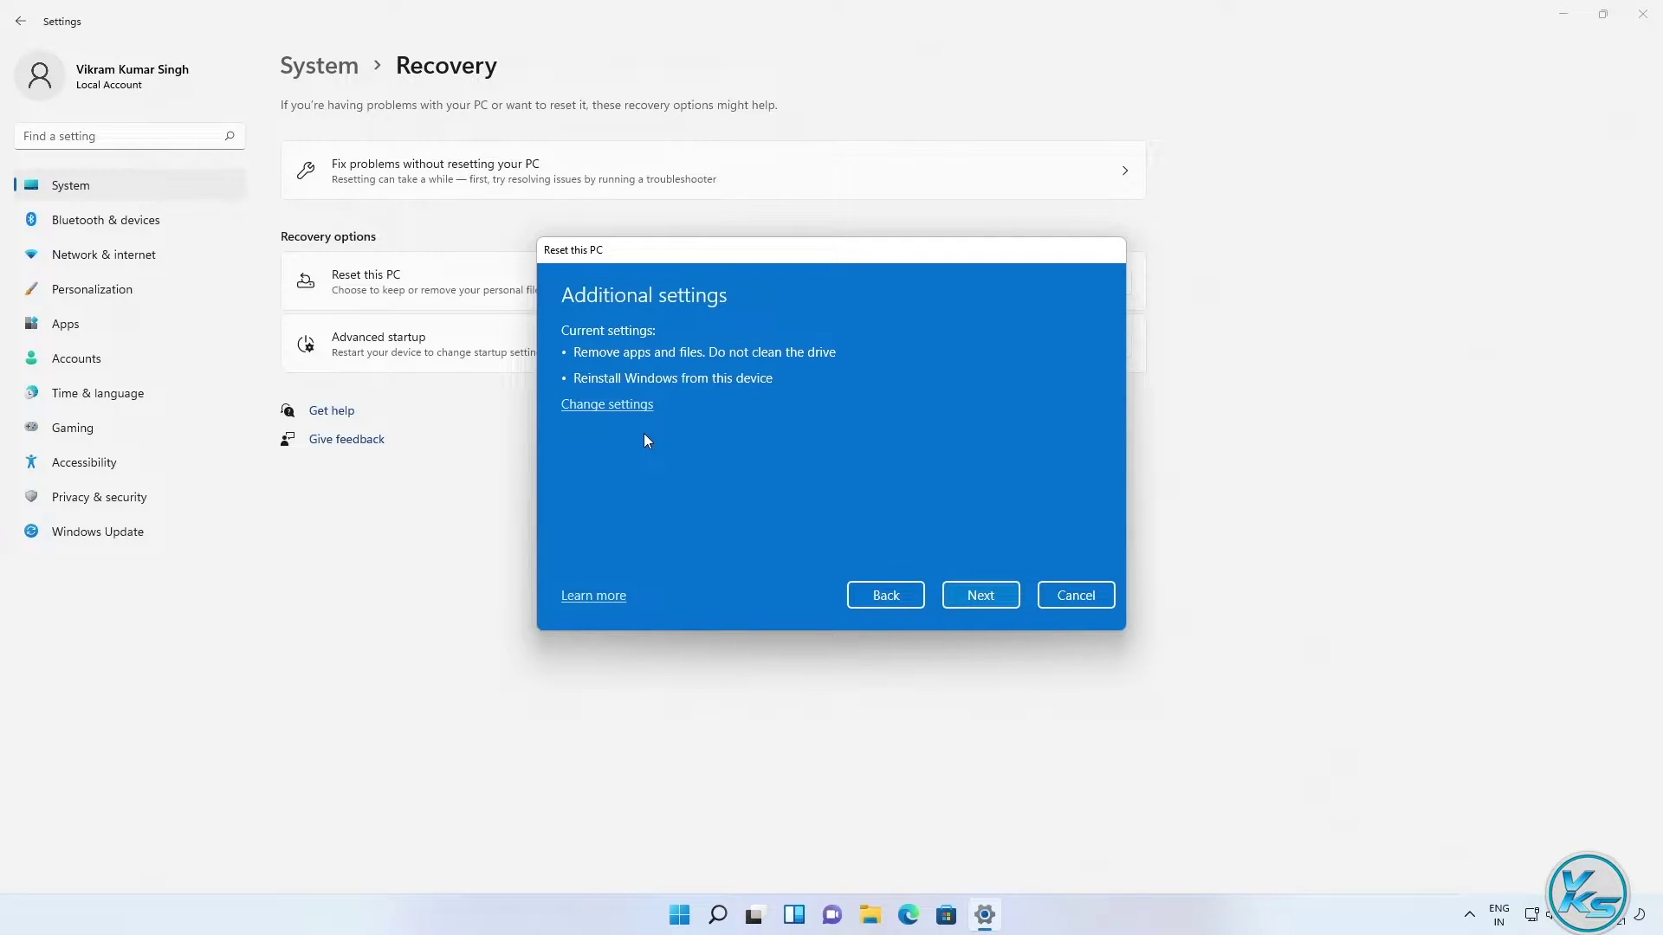
click(997, 594)
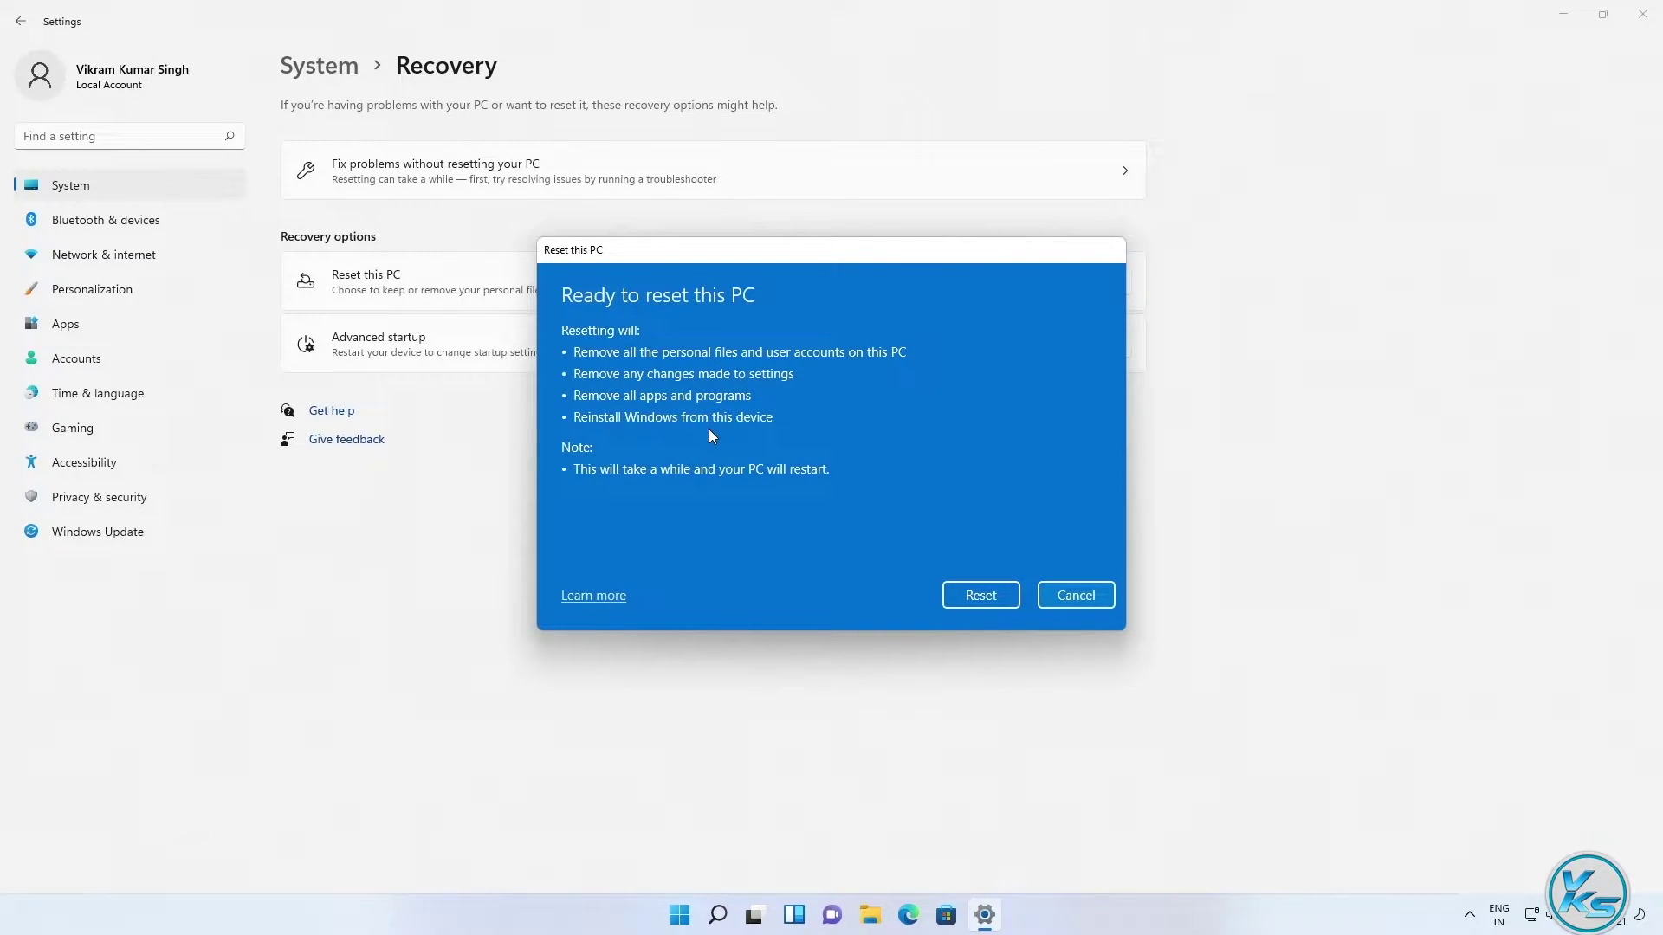
- Confirm the reset so Windows begins preparing to reset the PC
click(990, 599)
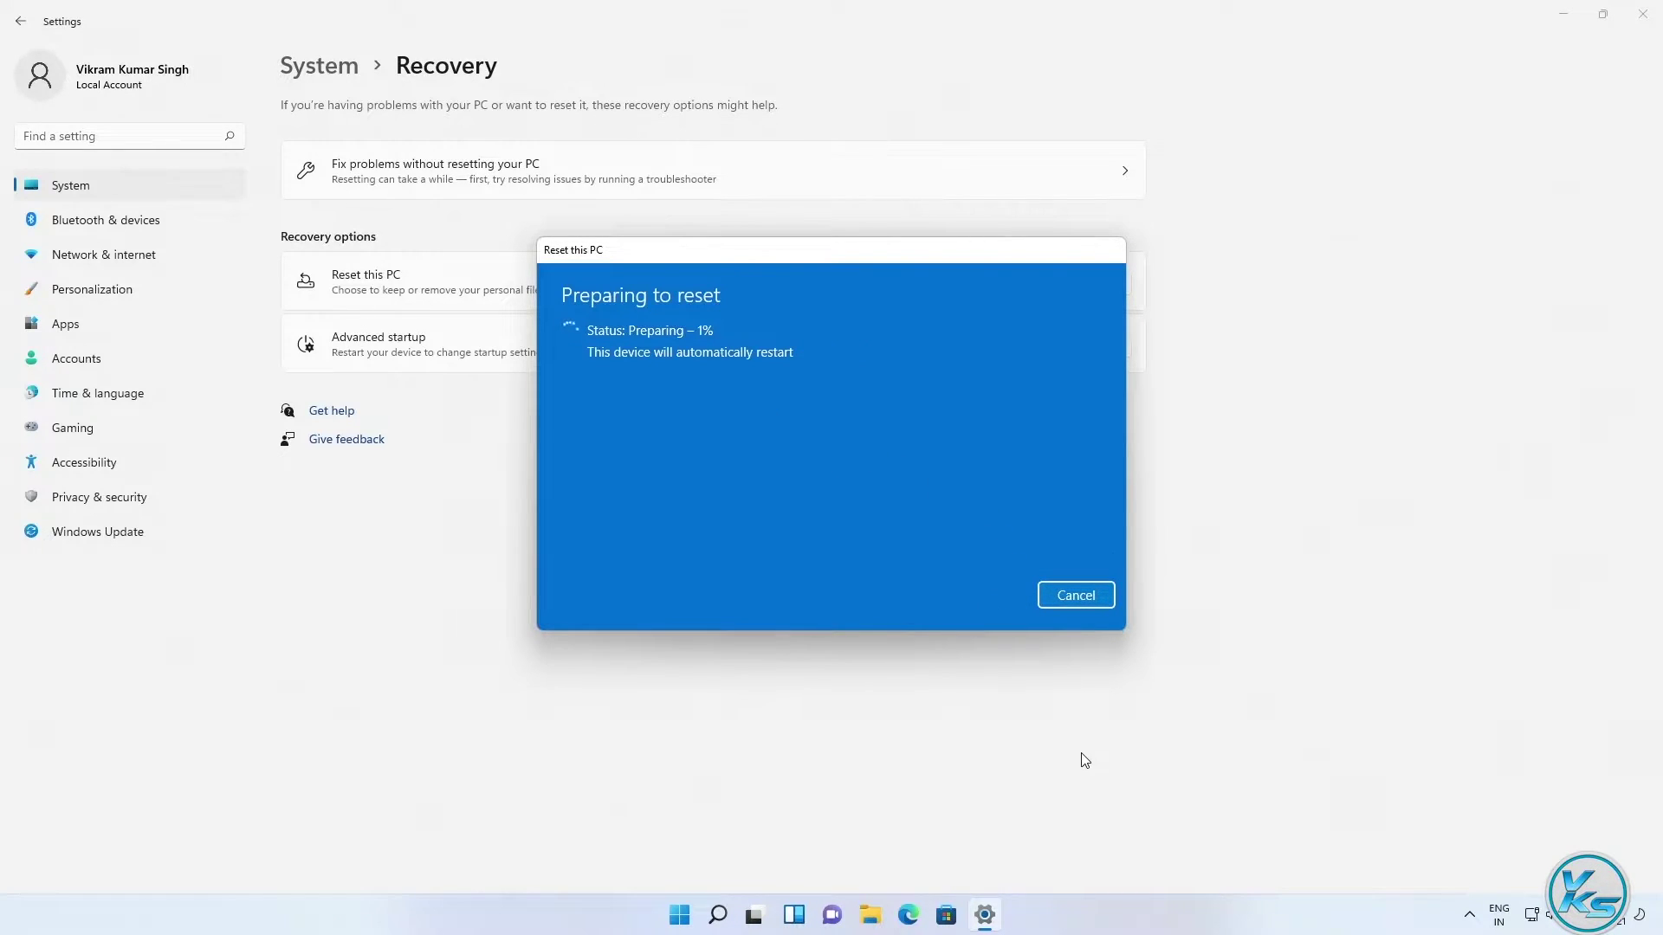
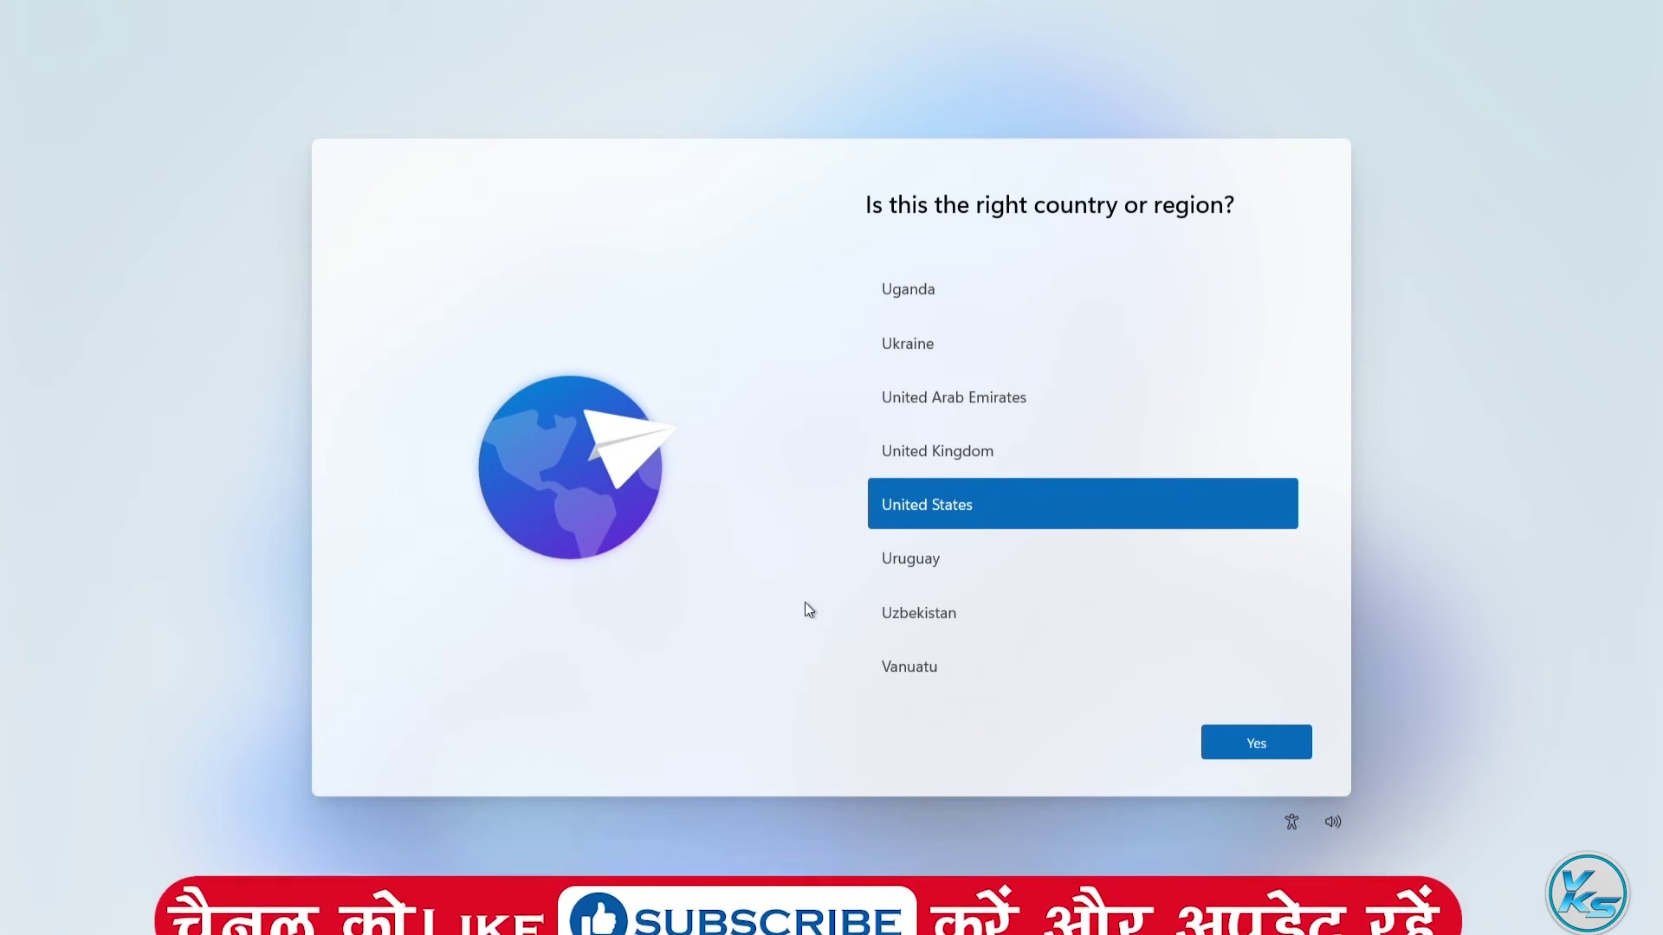
- Select India in the country or region list and confirm it
key(Down)
key(Down)
key(Down)
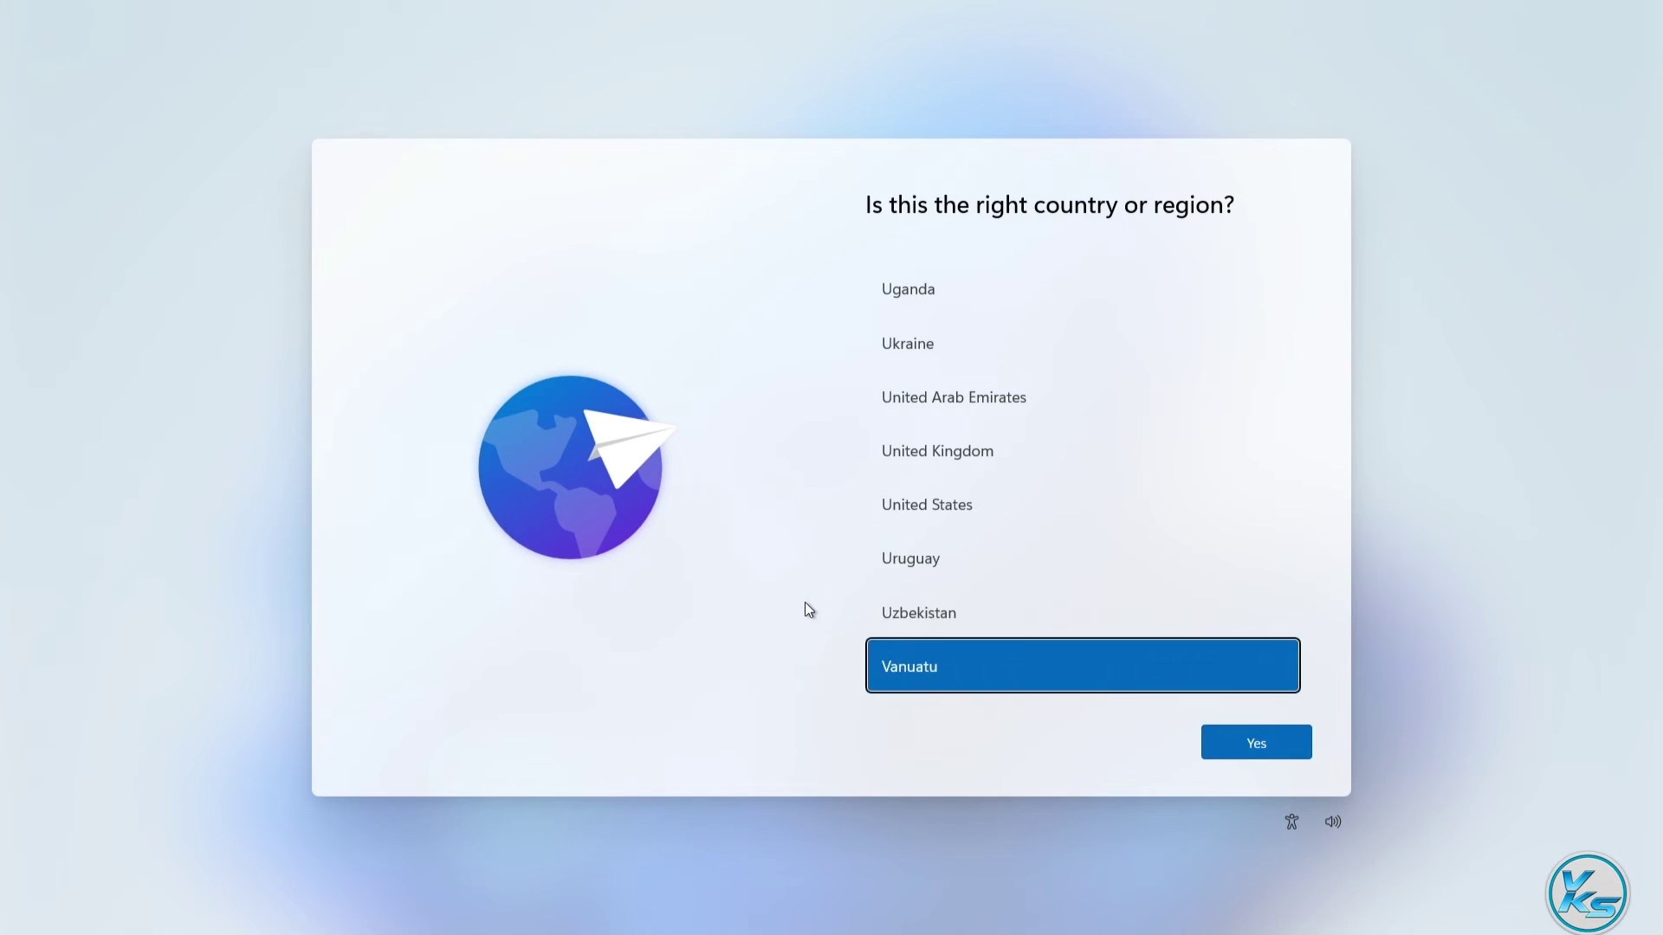
key(Down)
key(Down)
key(Down)
key(Down)
key(Down)
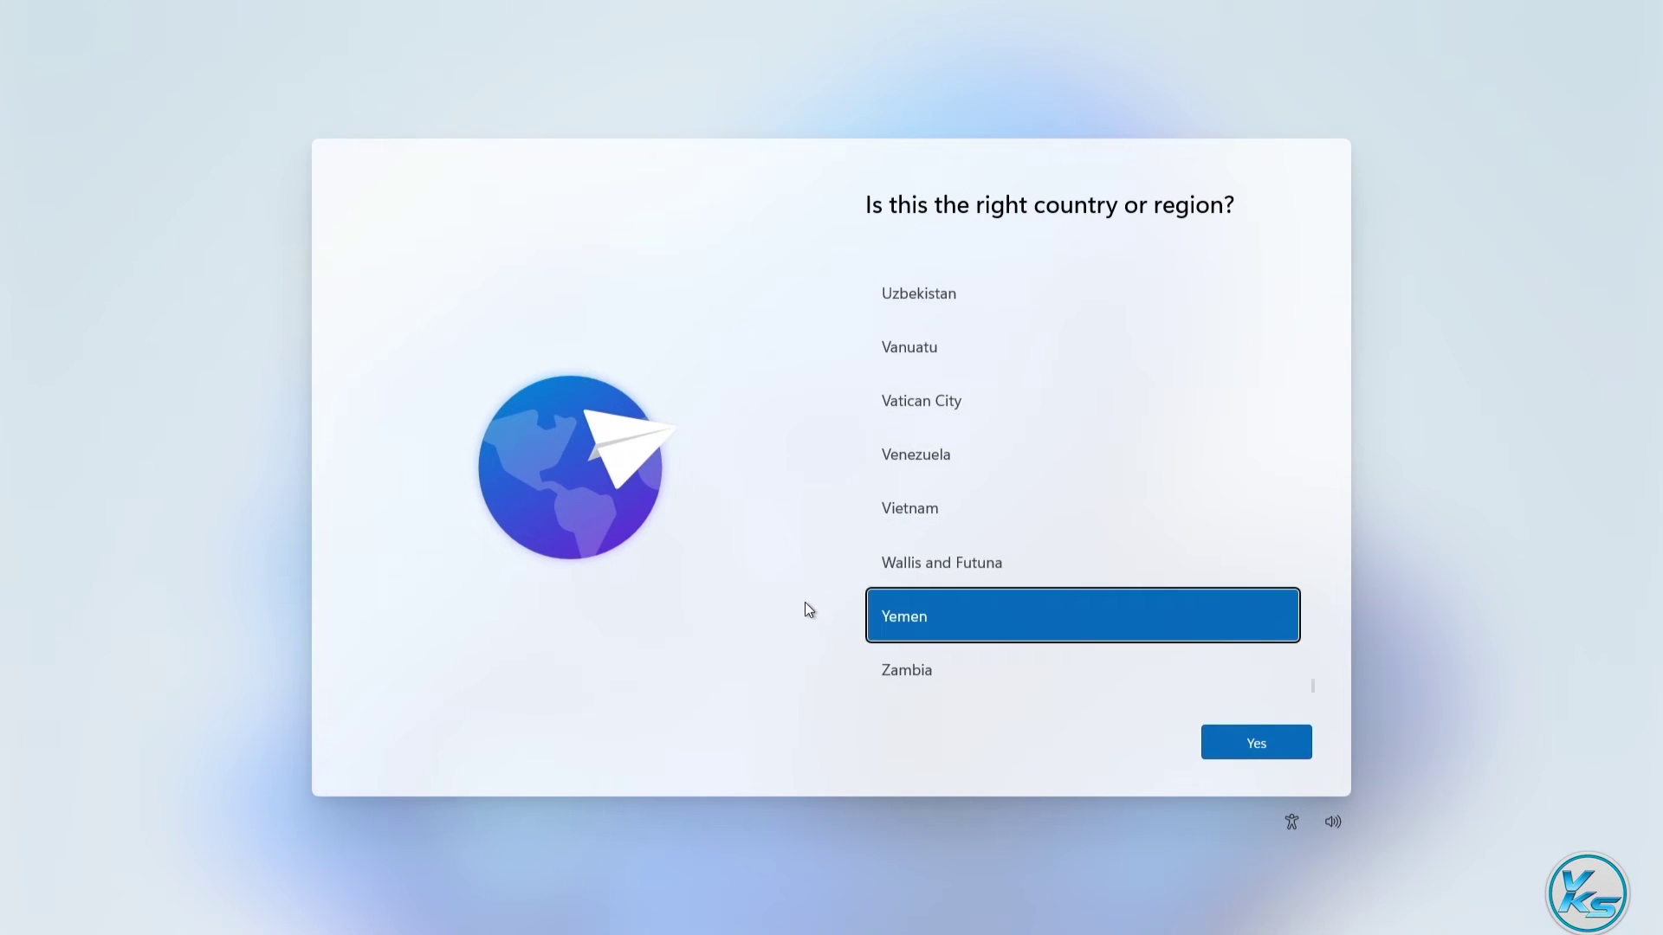
key(Up)
key(Up)
key(Up)
key(Up)
key(Up)
key(Up)
key(Up)
key(Up)
key(Up)
key(Up)
key(Up)
key(Up)
key(Up)
key(Up)
key(Up)
key(Up)
key(Up)
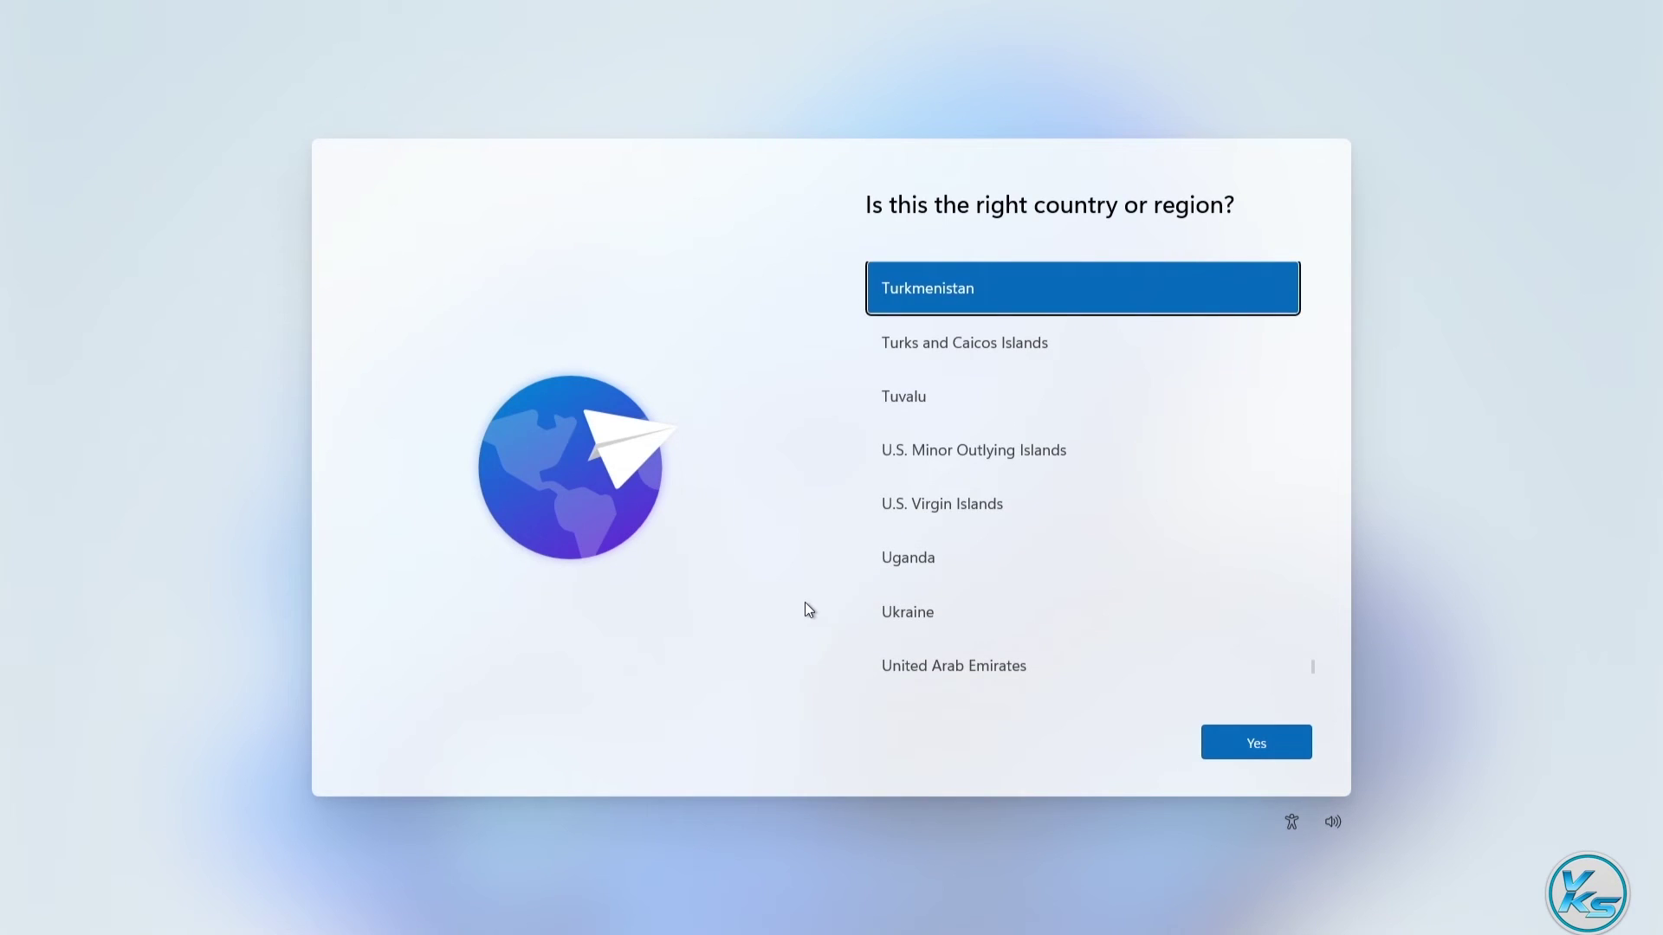
scroll(918, 496, up, 8)
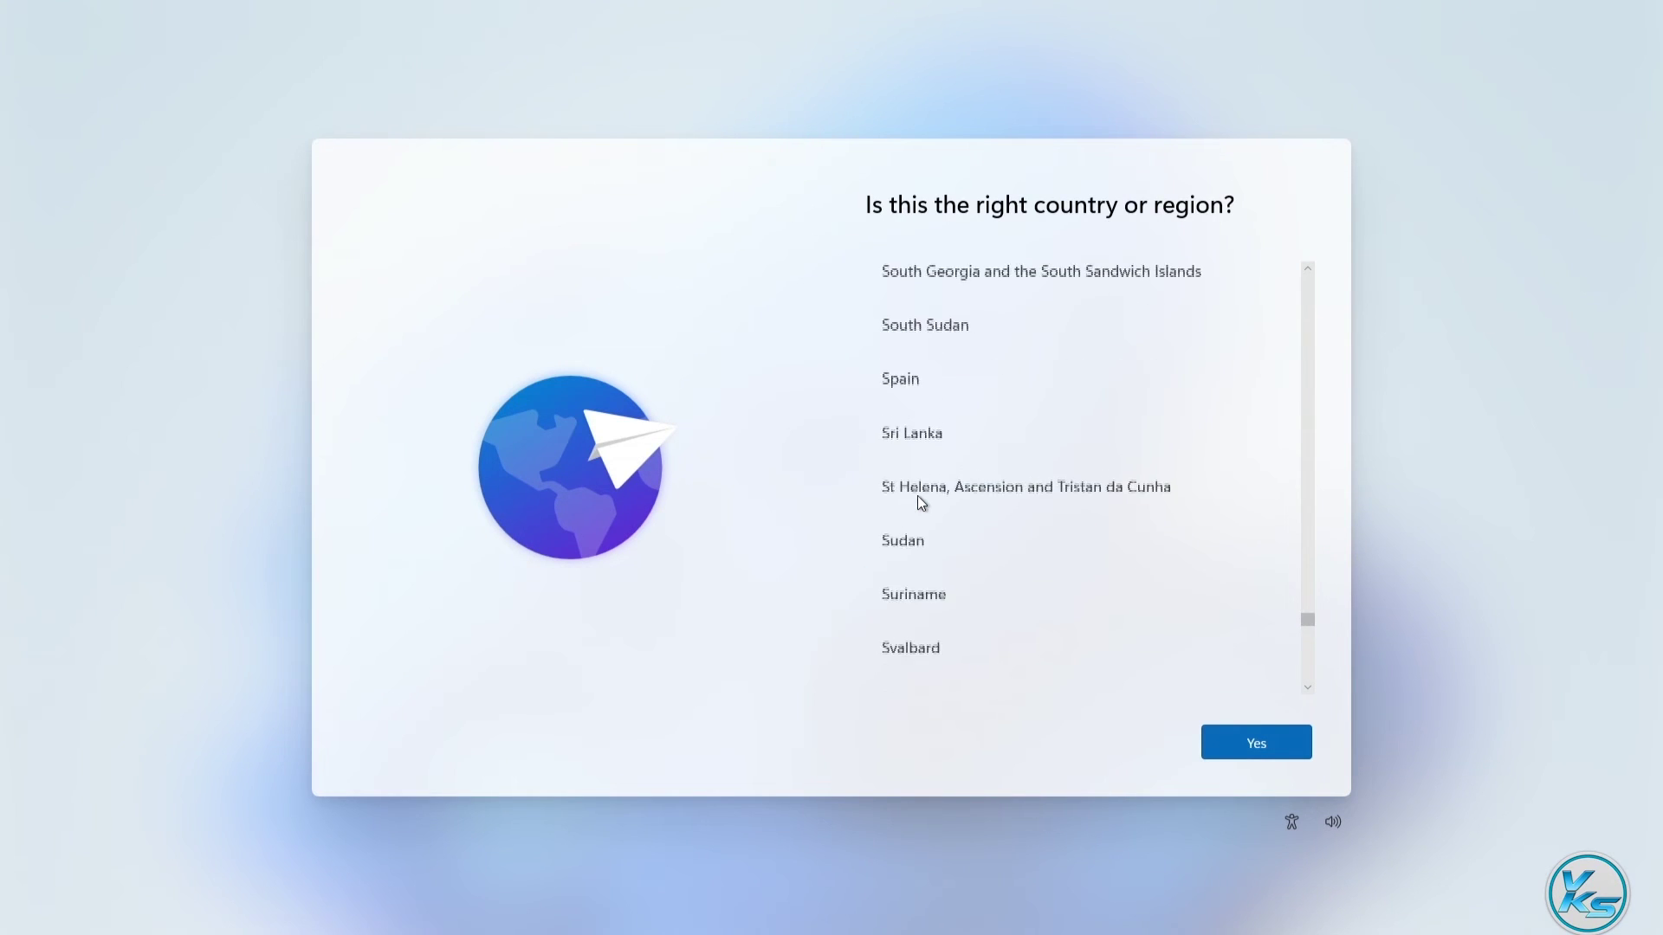
scroll(917, 496, up, 15)
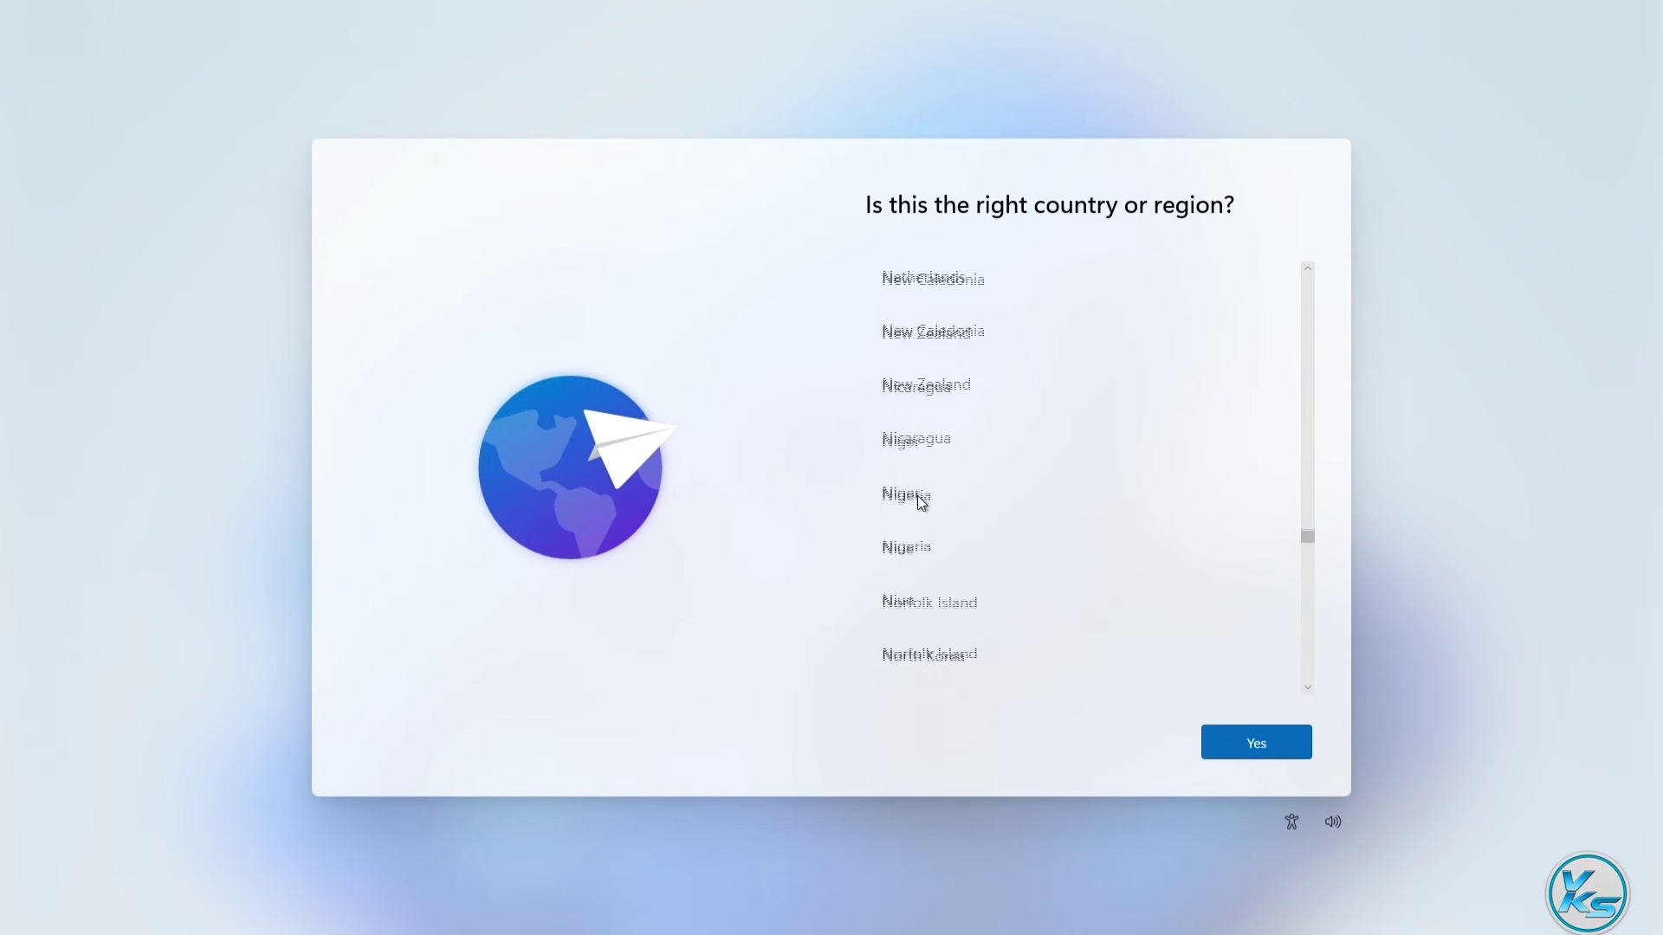
scroll(917, 495, up, 15)
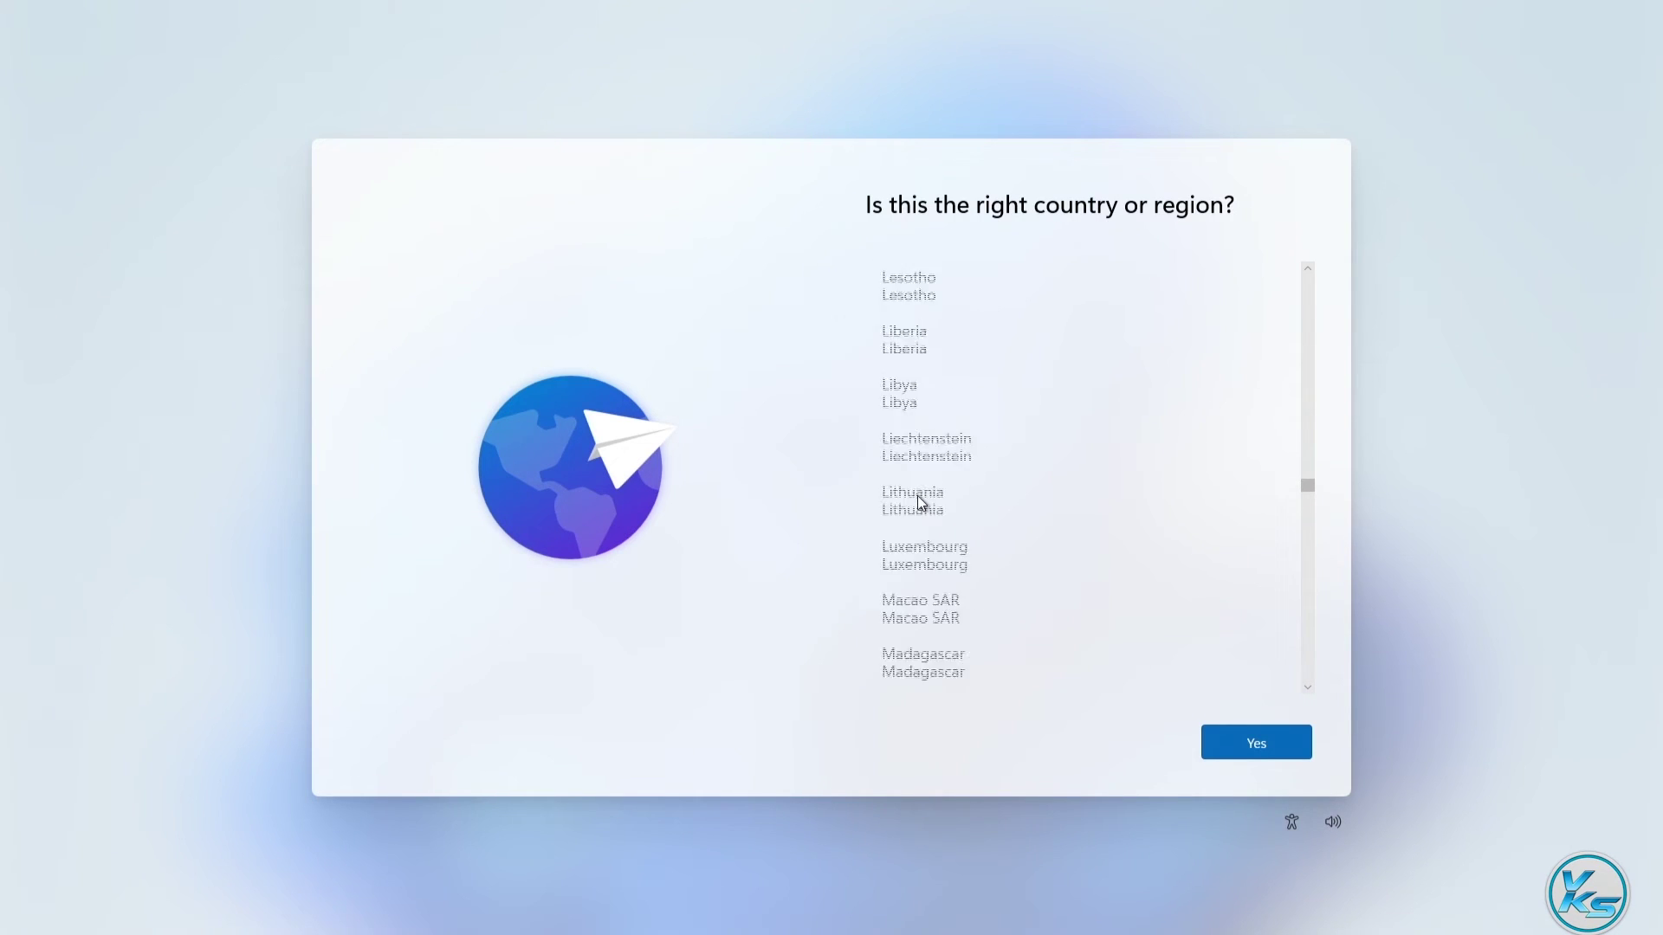
scroll(917, 496, up, 10)
click(894, 387)
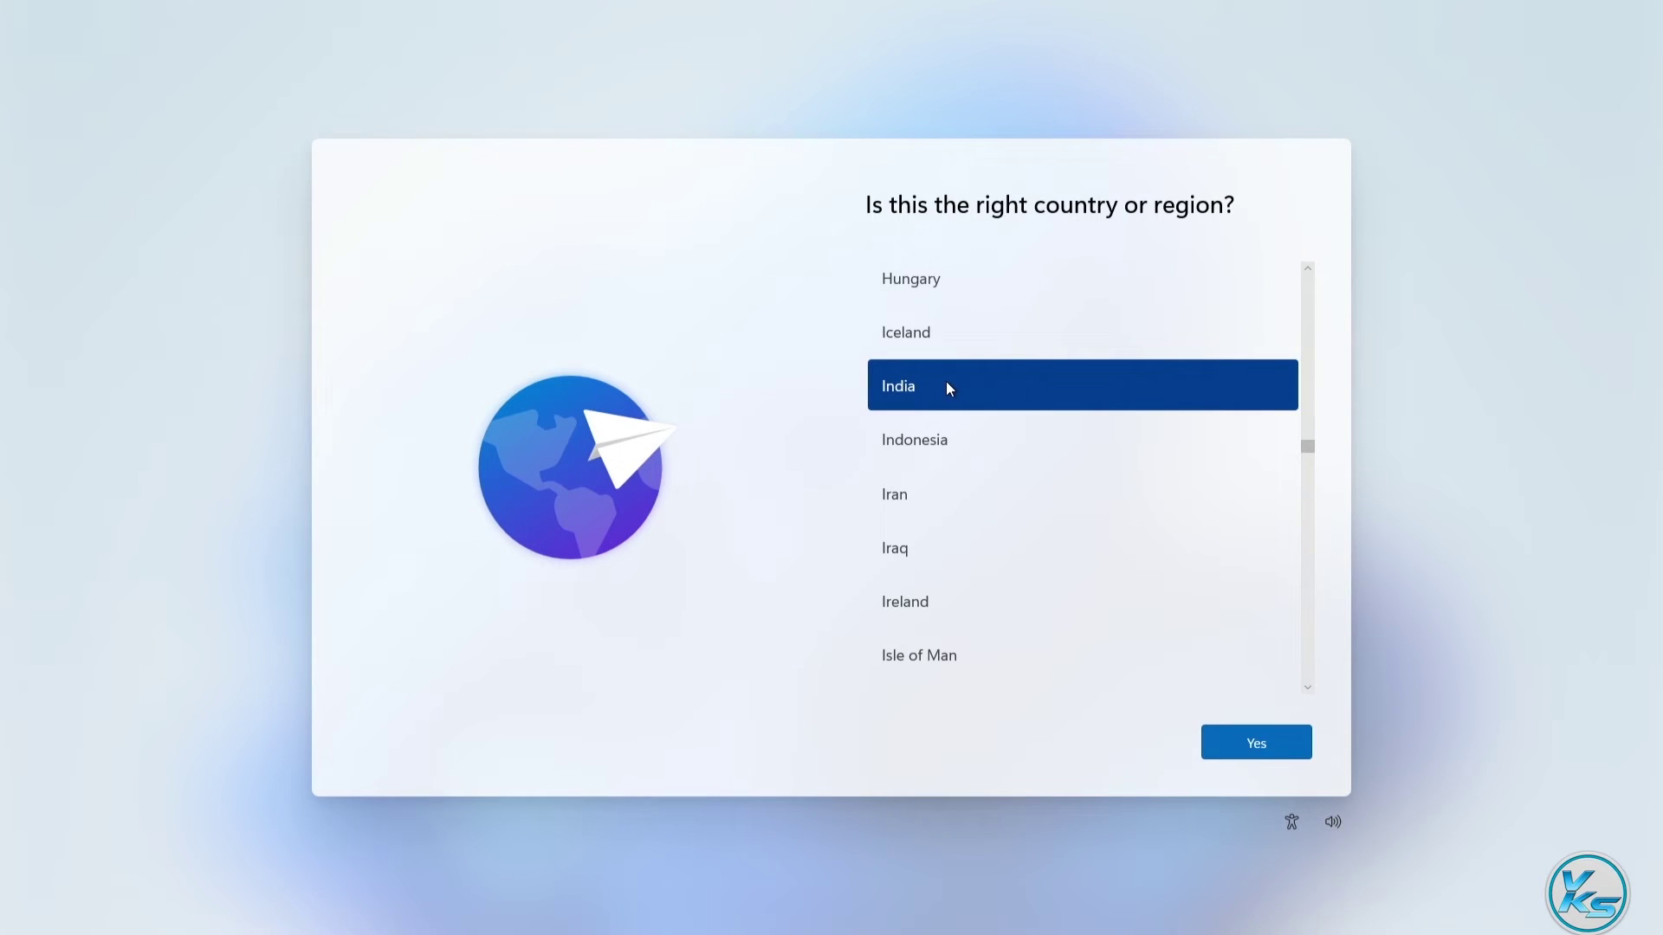
click(1259, 745)
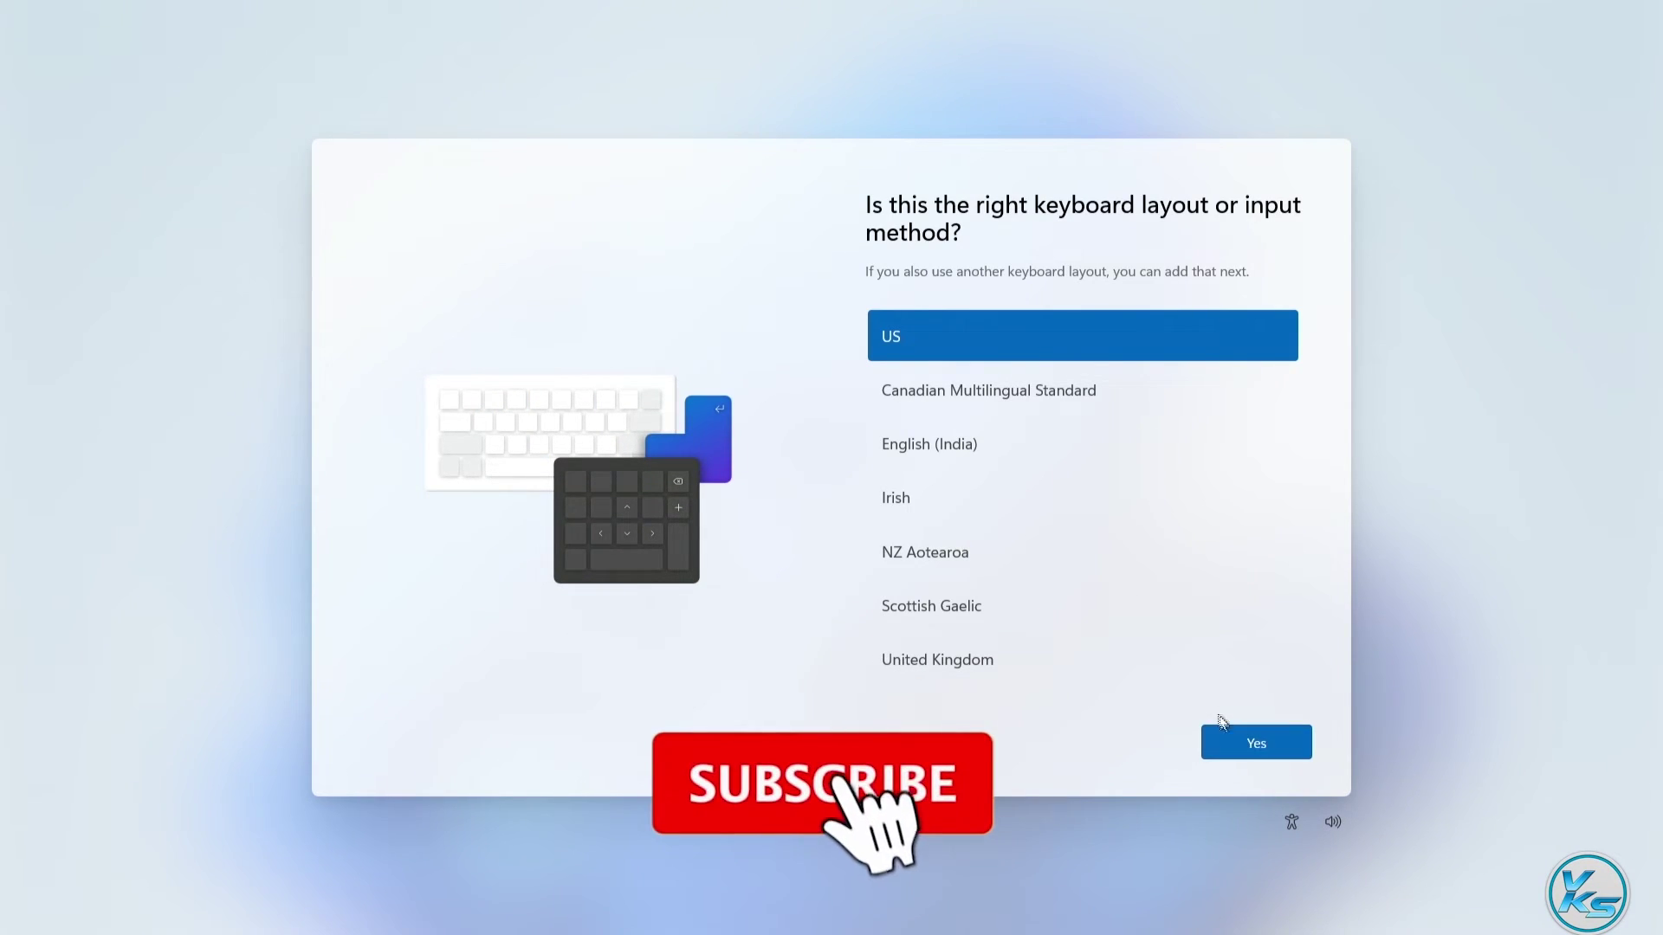
- Choose English (India) as the keyboard layout and skip adding a second layout
click(1057, 453)
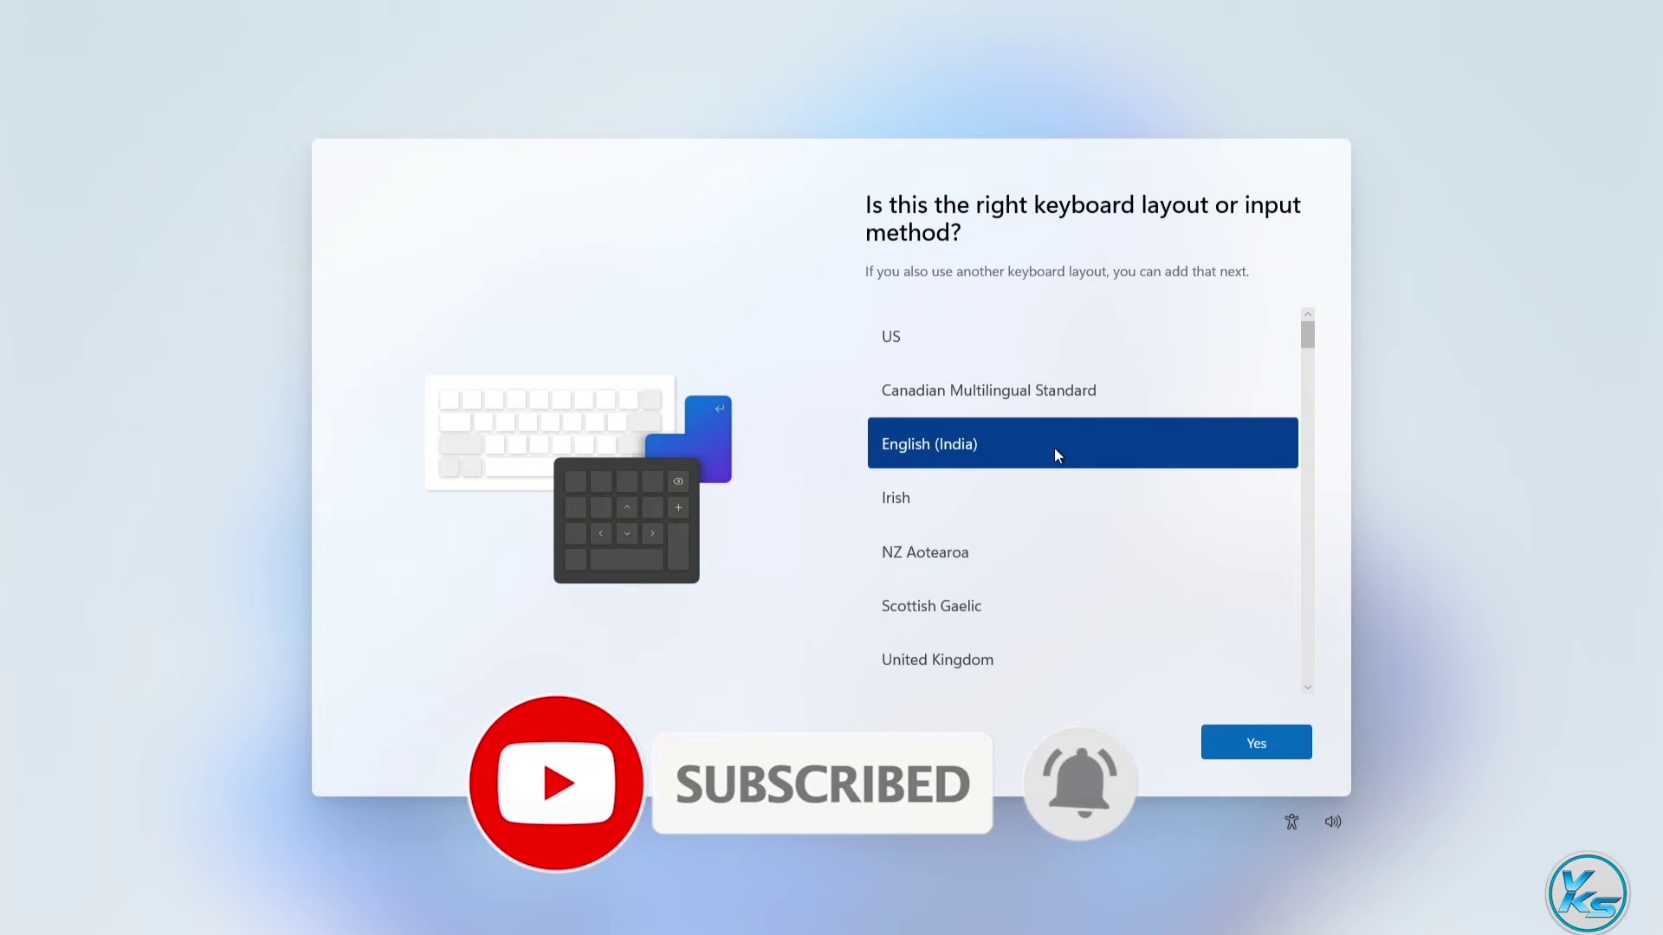
click(1262, 745)
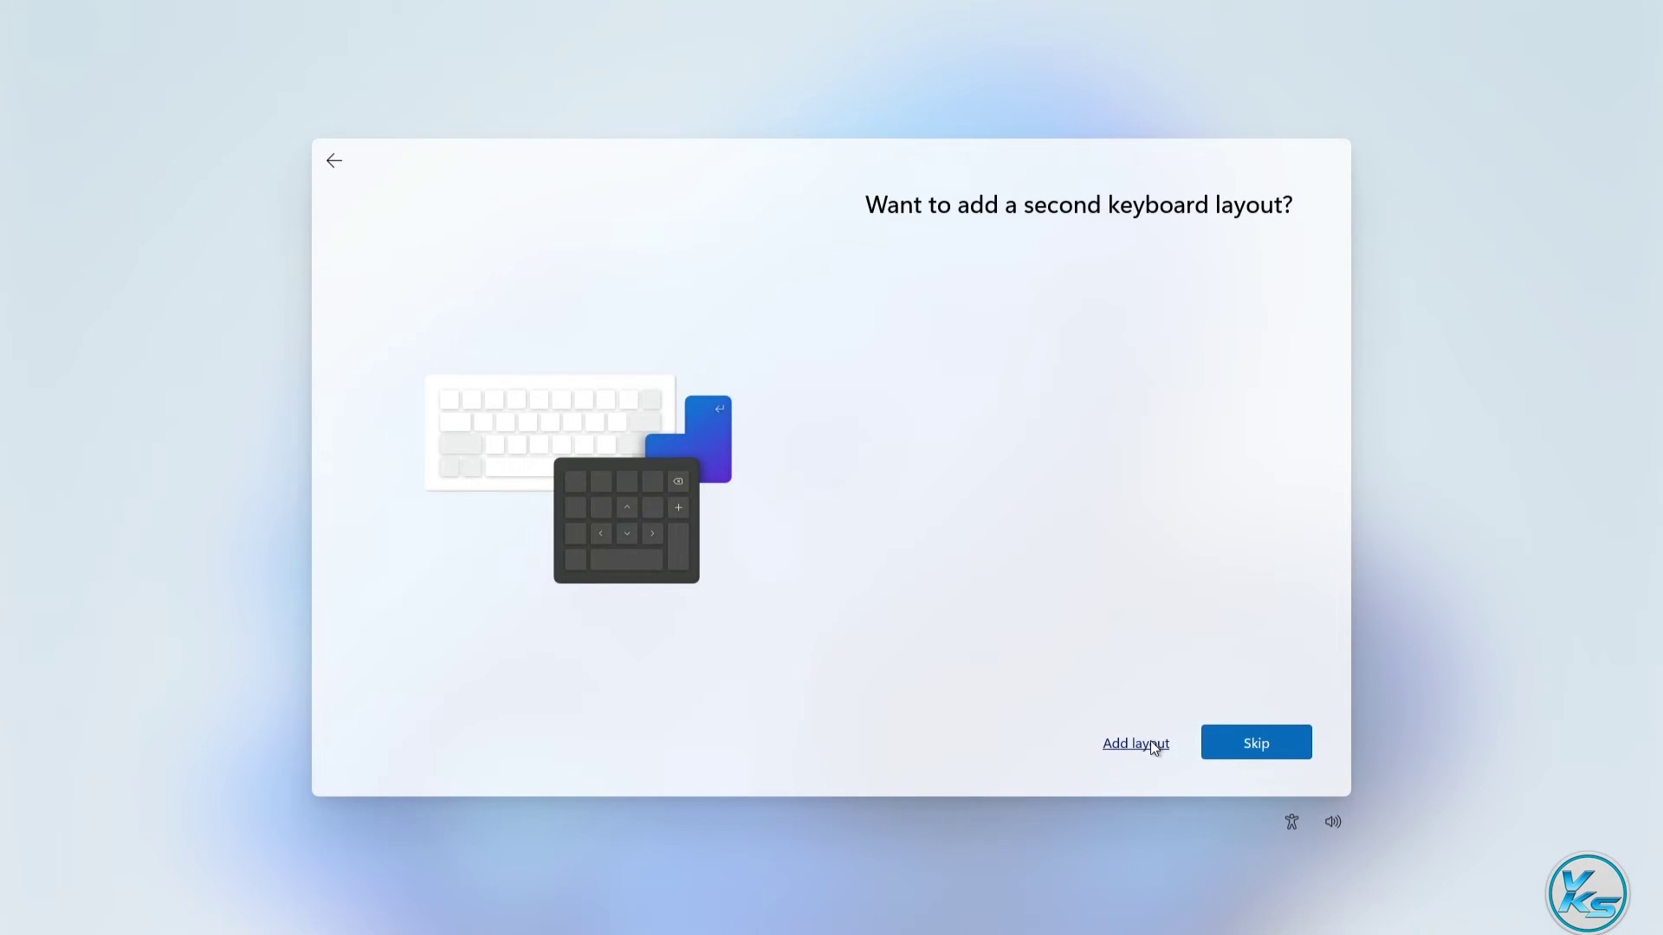
click(1258, 743)
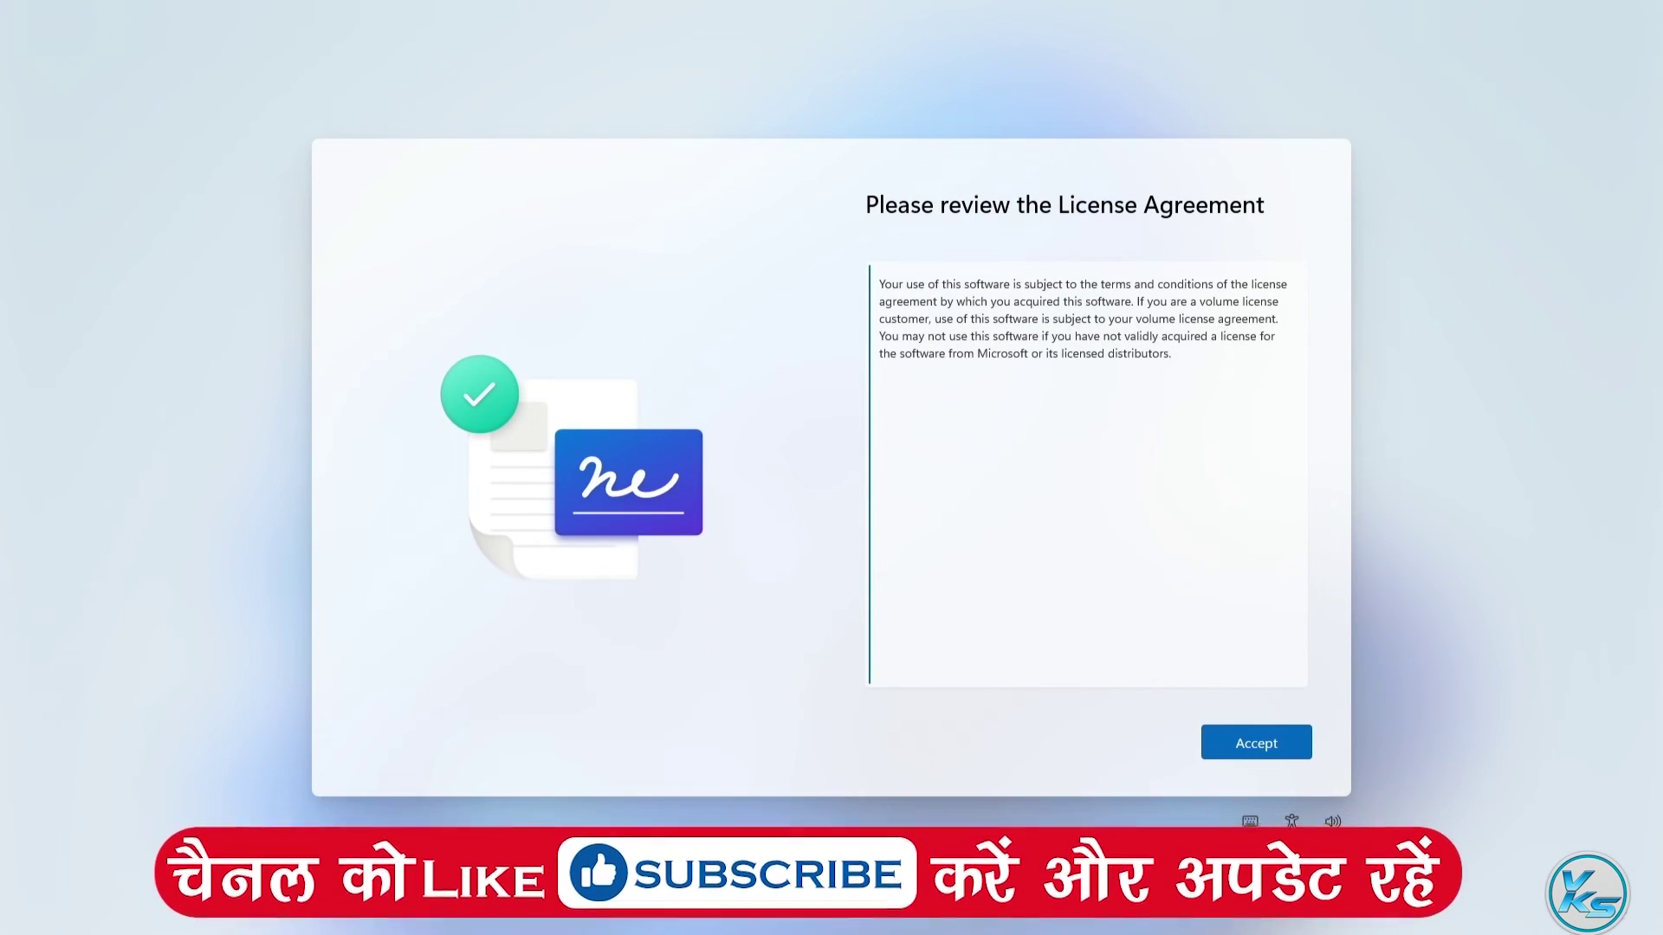
- Accept the license agreement and enter a name for the PC
click(1236, 746)
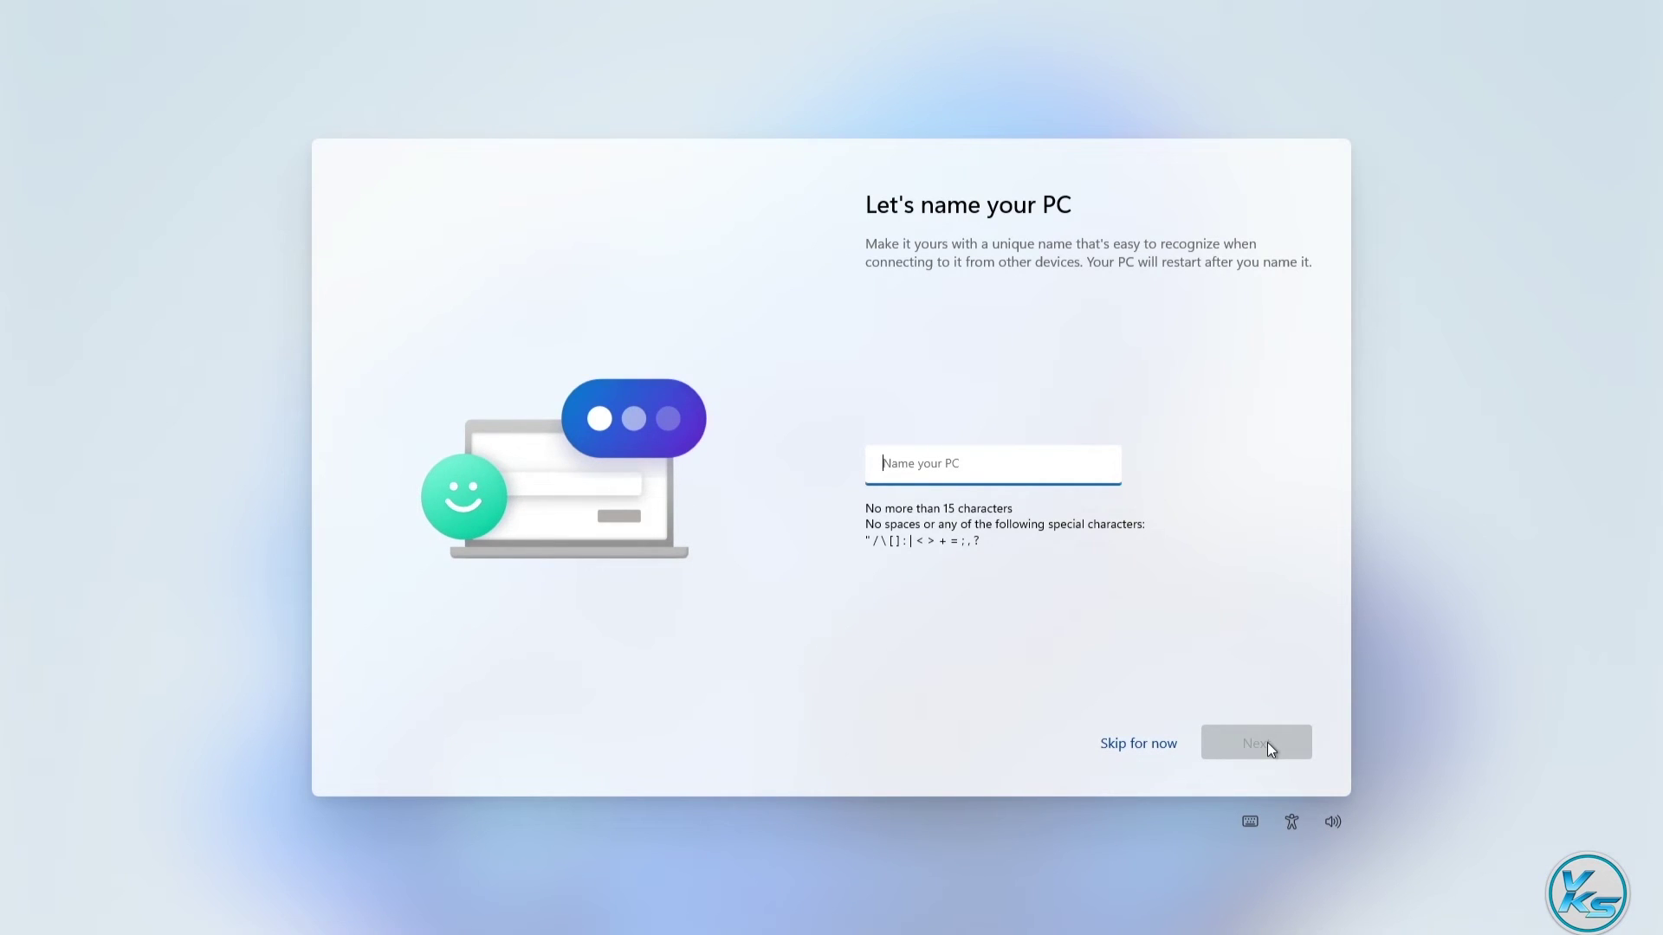
text(Vikram)
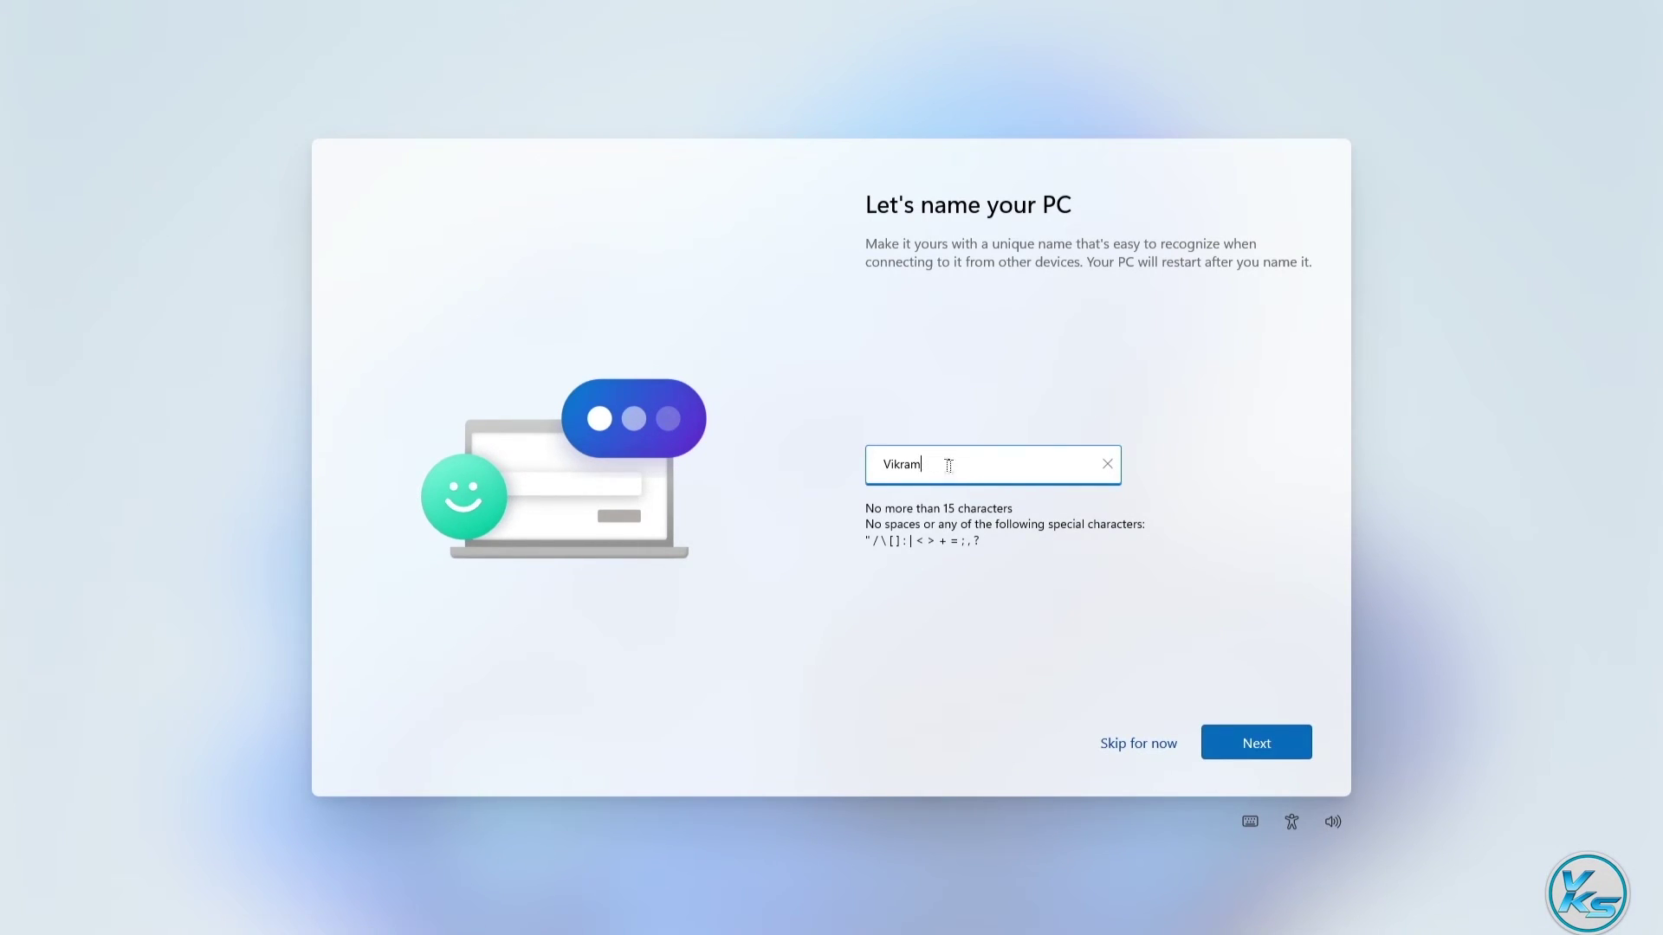
click(1264, 741)
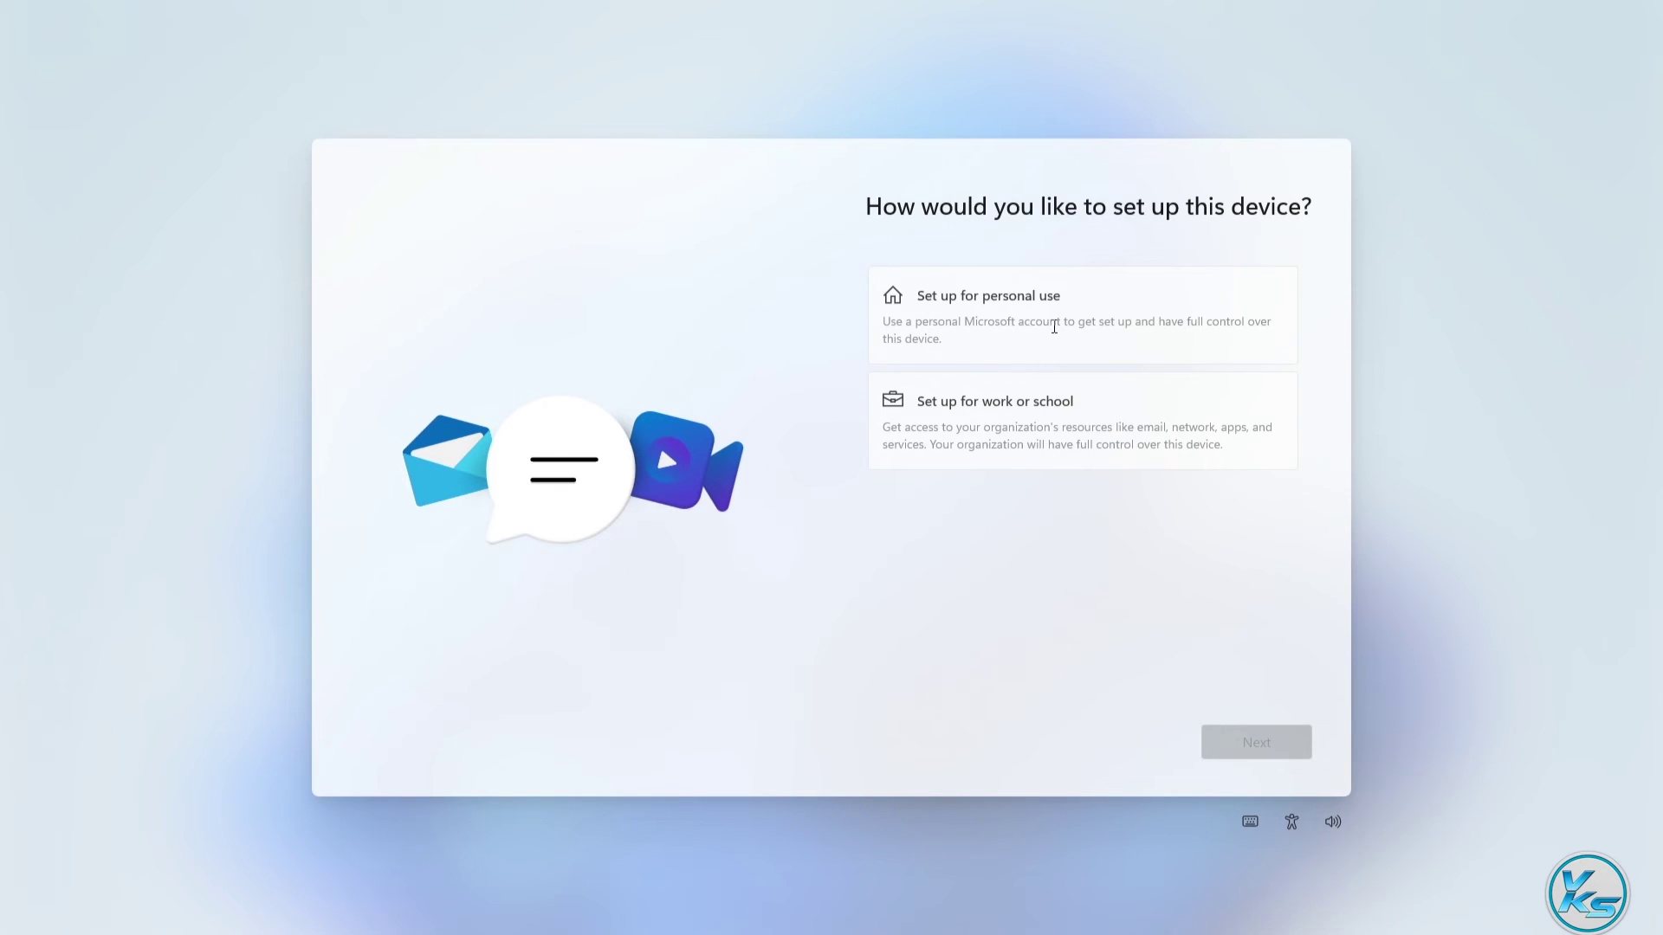
- Choose 'Set up for personal use' and continue
click(1138, 313)
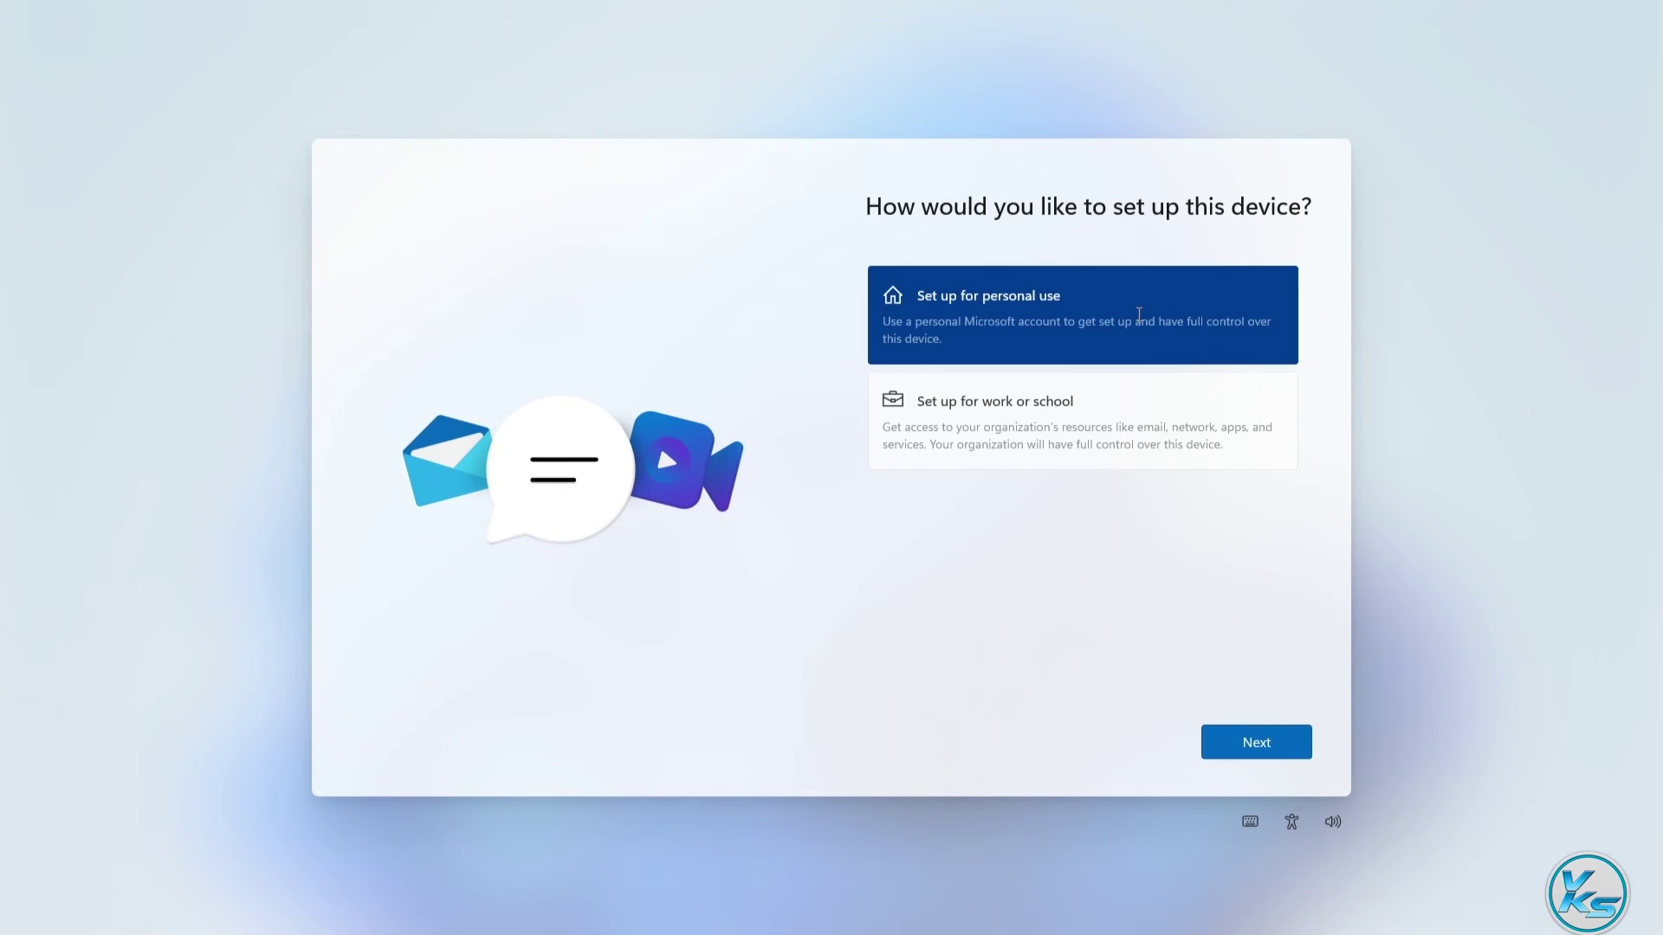
click(1282, 745)
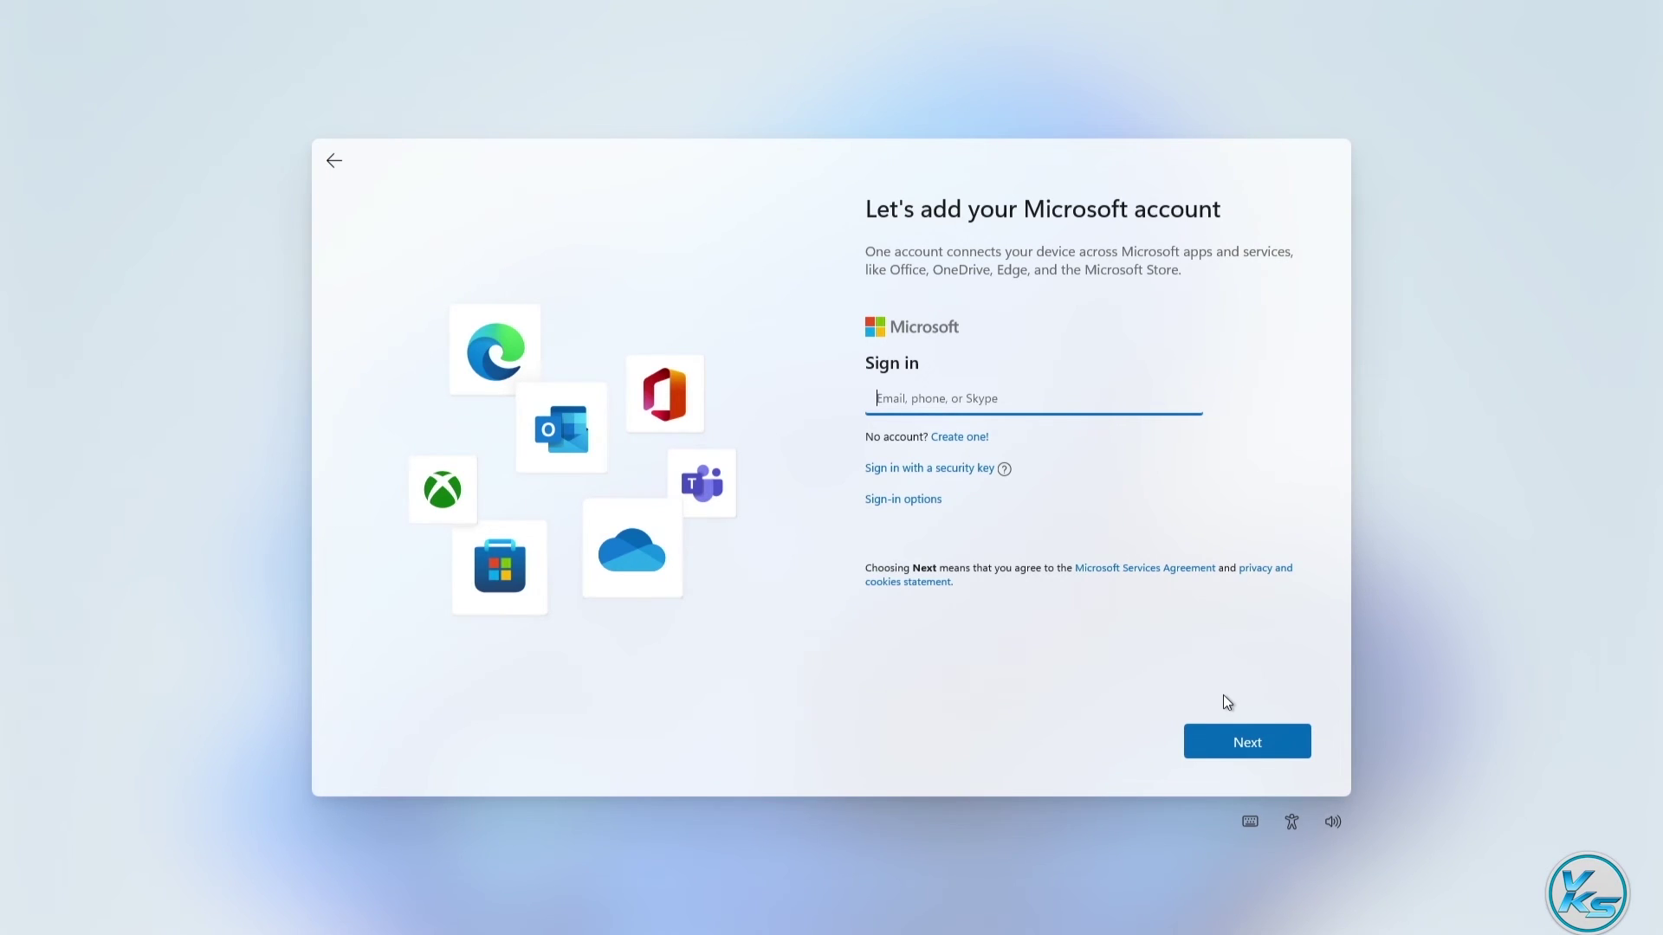
- Pick Offline account under Sign-in options and skip the Microsoft account for now
click(925, 501)
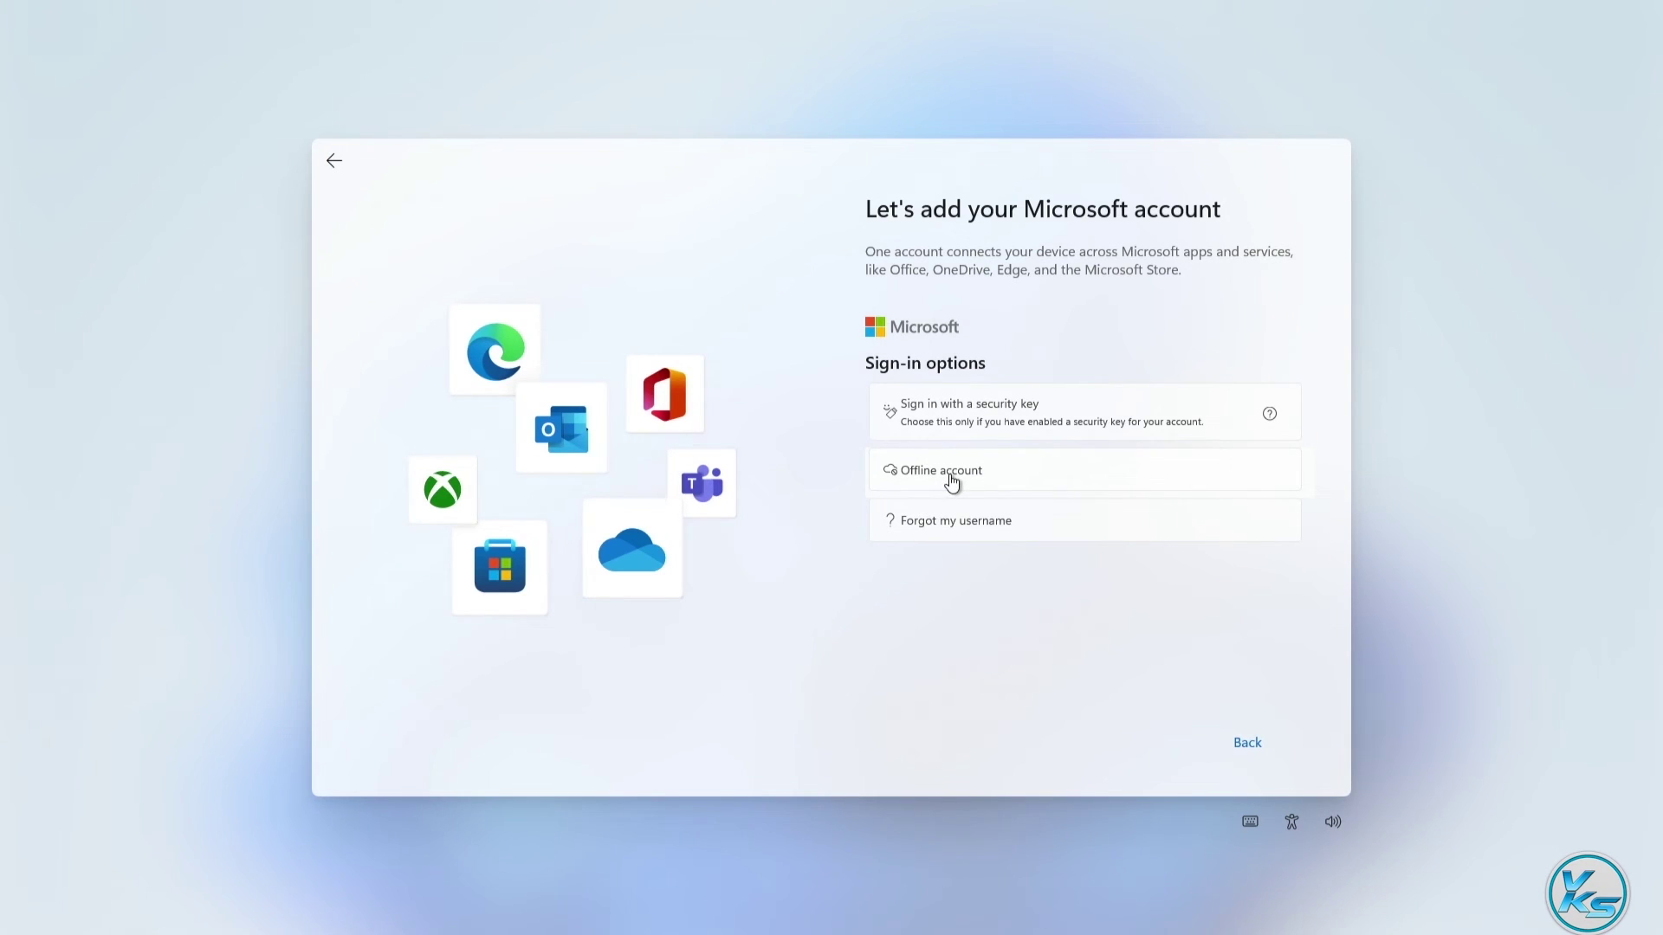
click(951, 479)
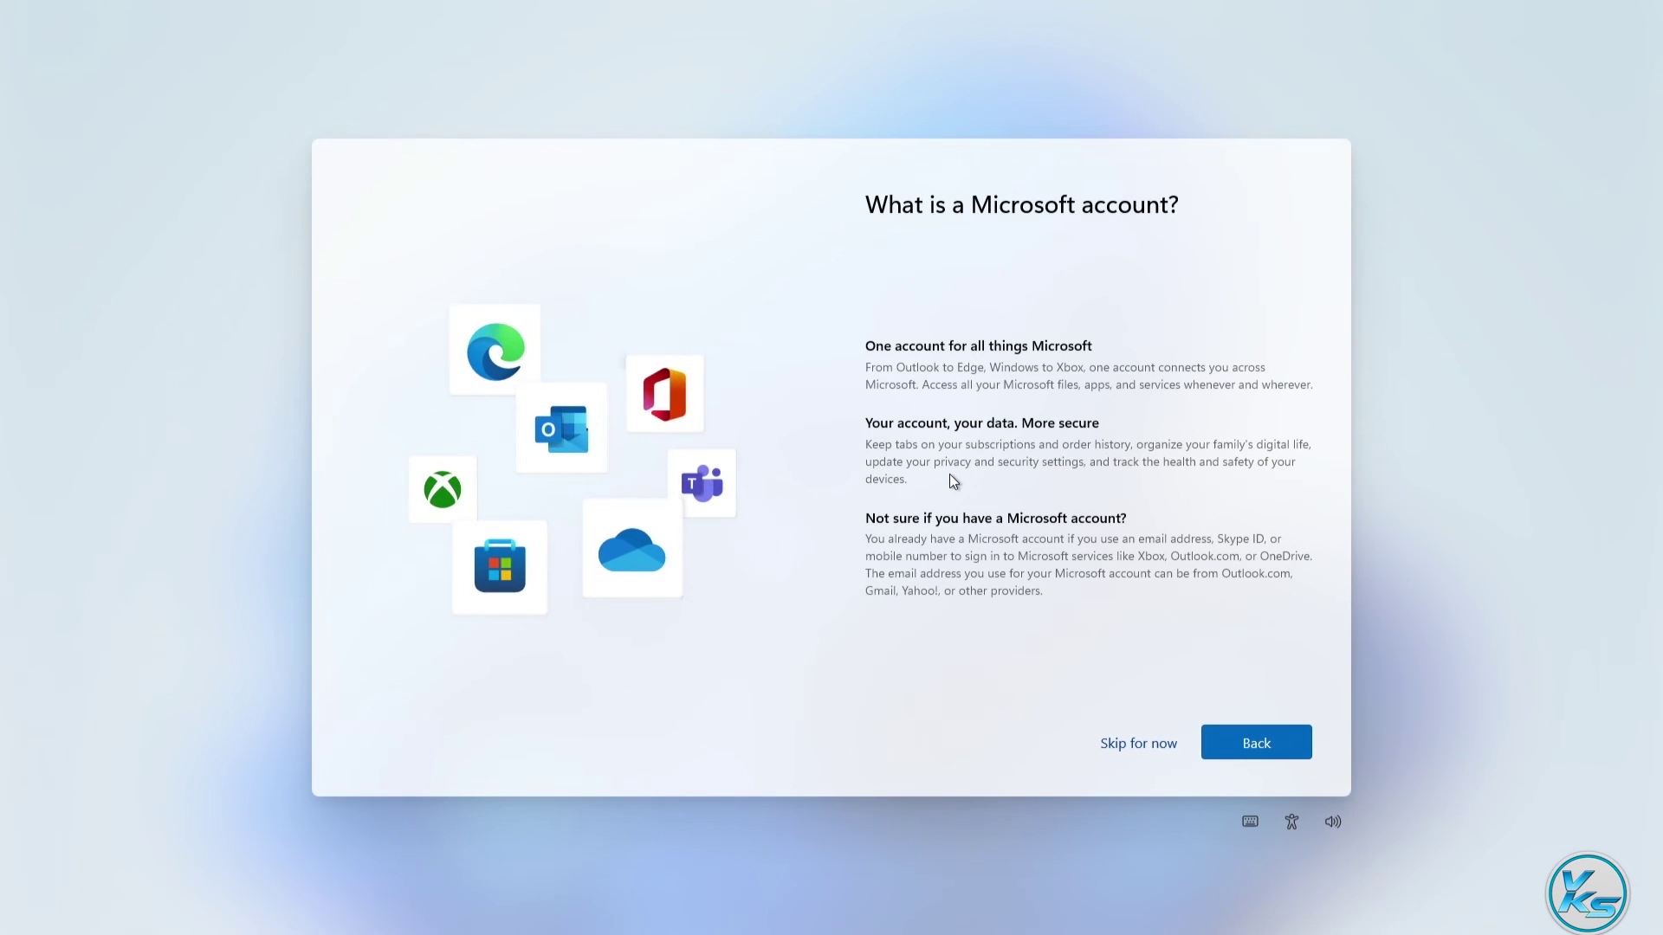
click(1155, 745)
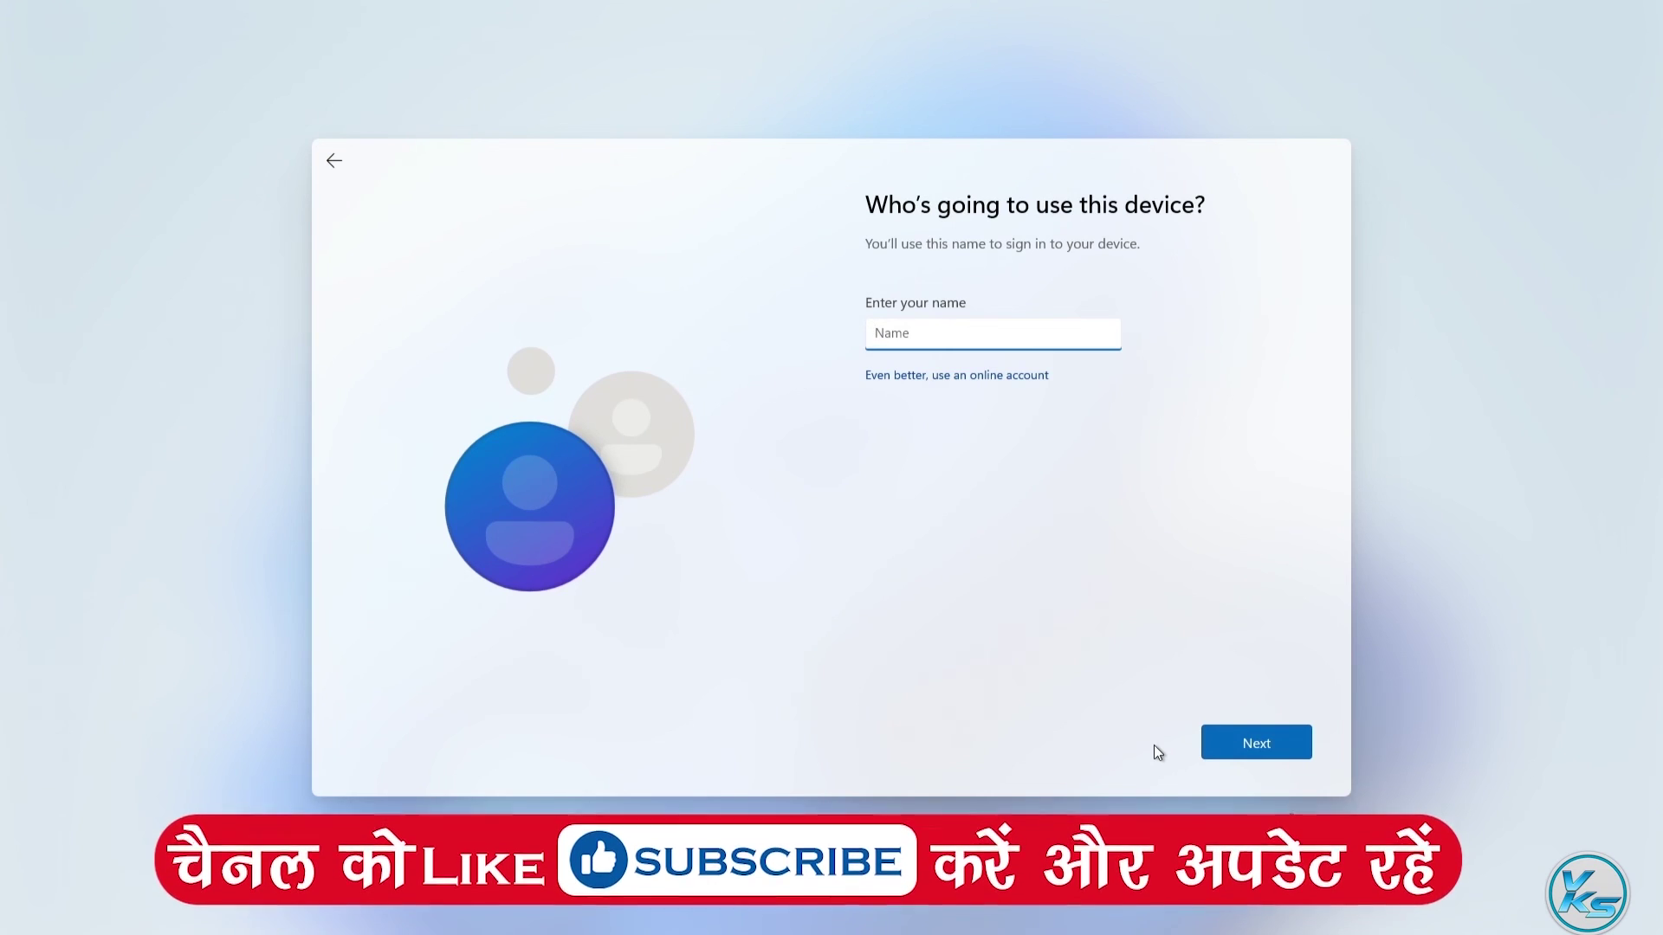
- Enter the user's name for the local account and leave the password blank
text(Vikram Kumar SIngh)
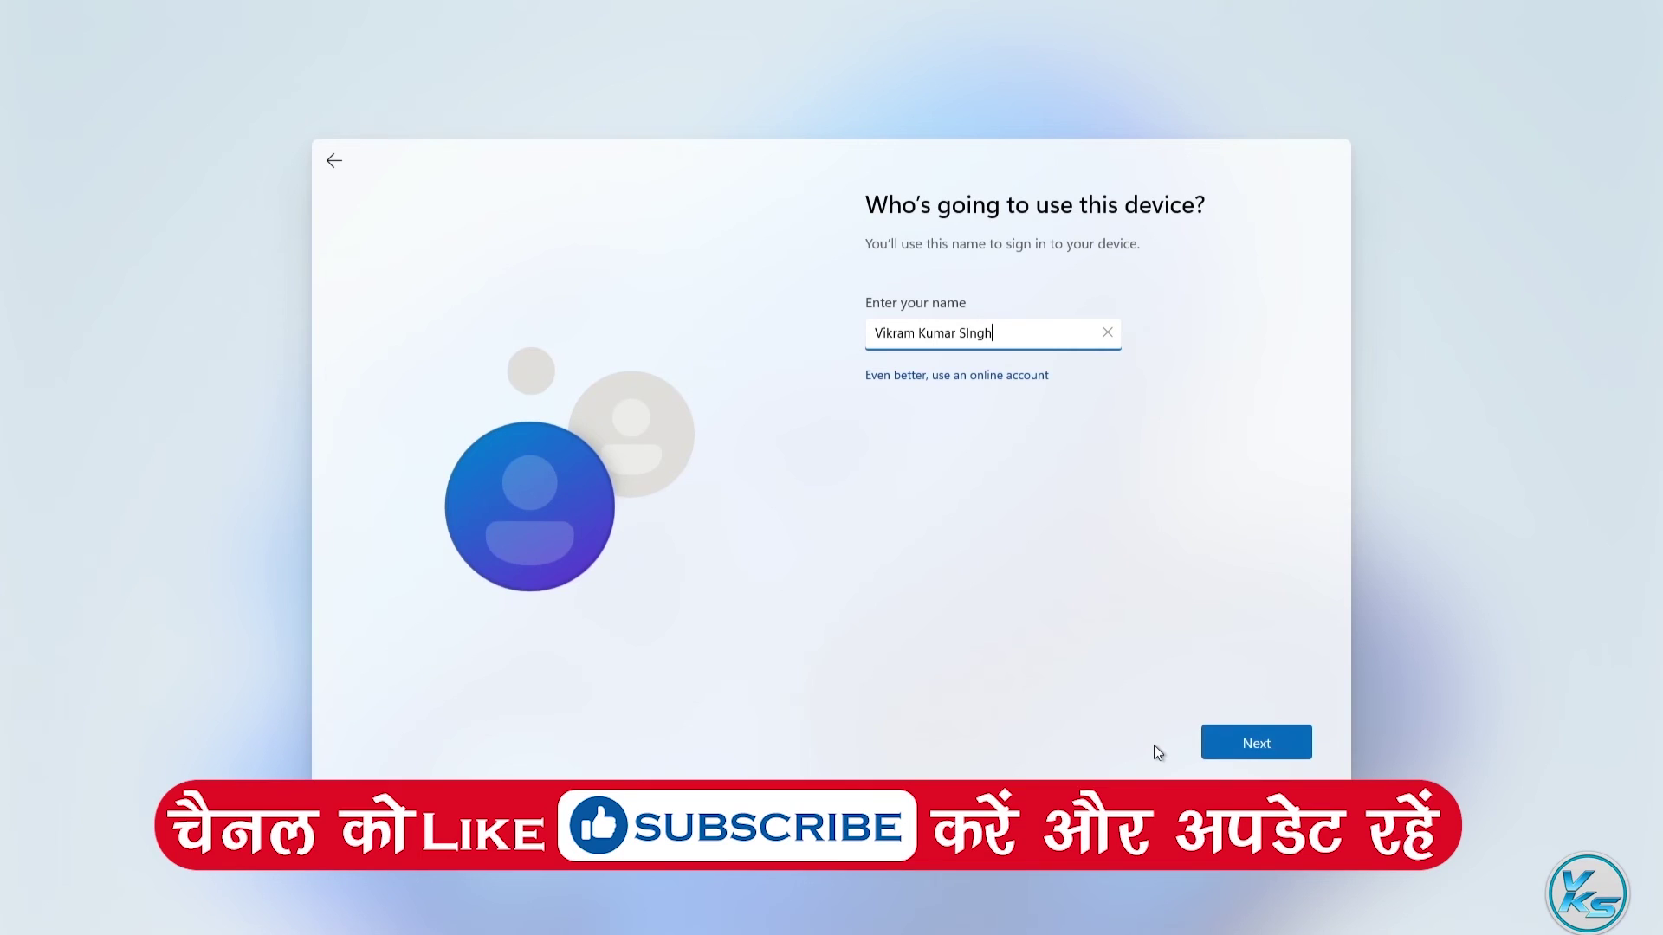
click(1270, 740)
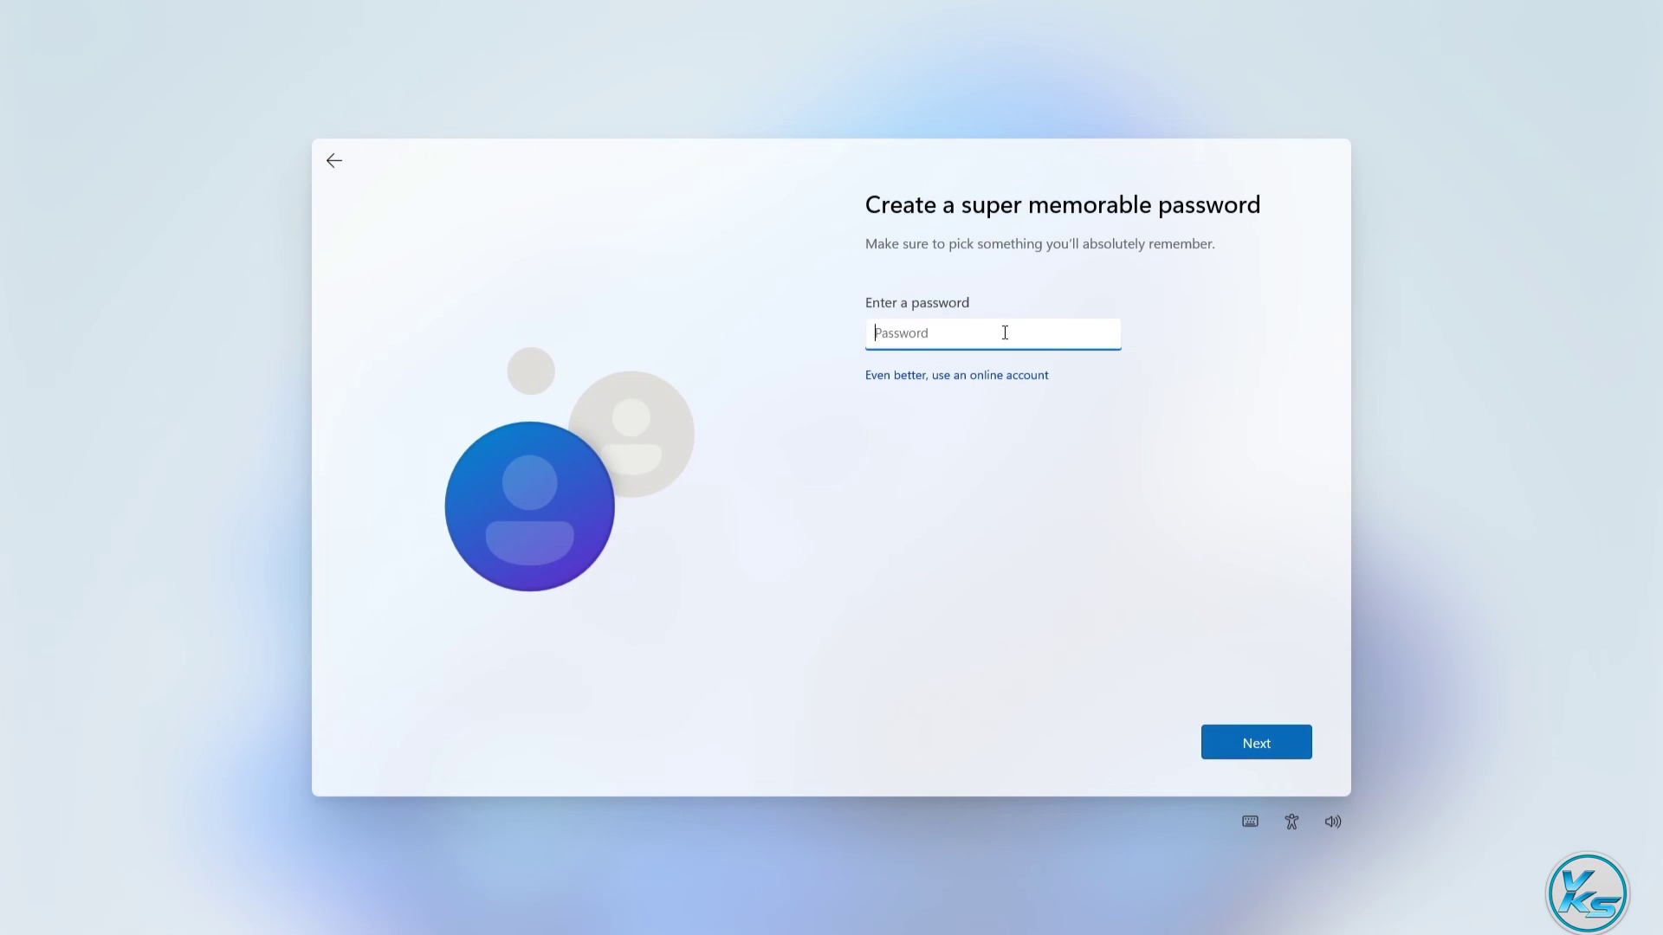
click(1247, 751)
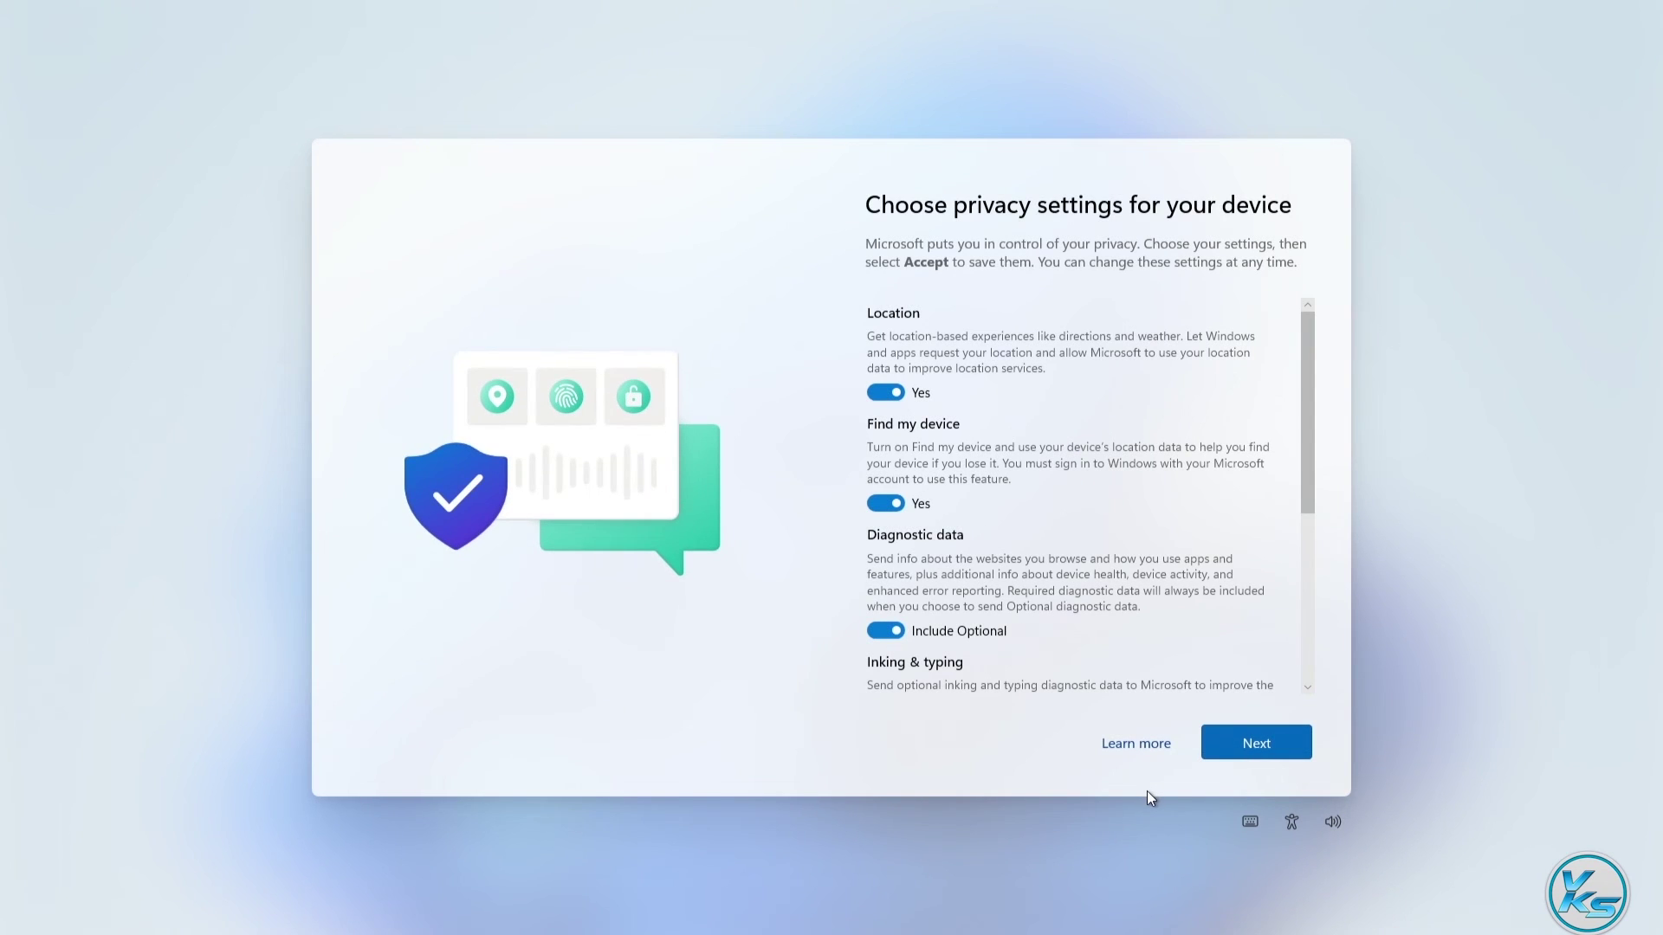
- Turn off Location, Find my device, Inking & typing, Tailored experiences and Advertising ID, set diagnostics to Required only, and accept
click(886, 391)
click(885, 485)
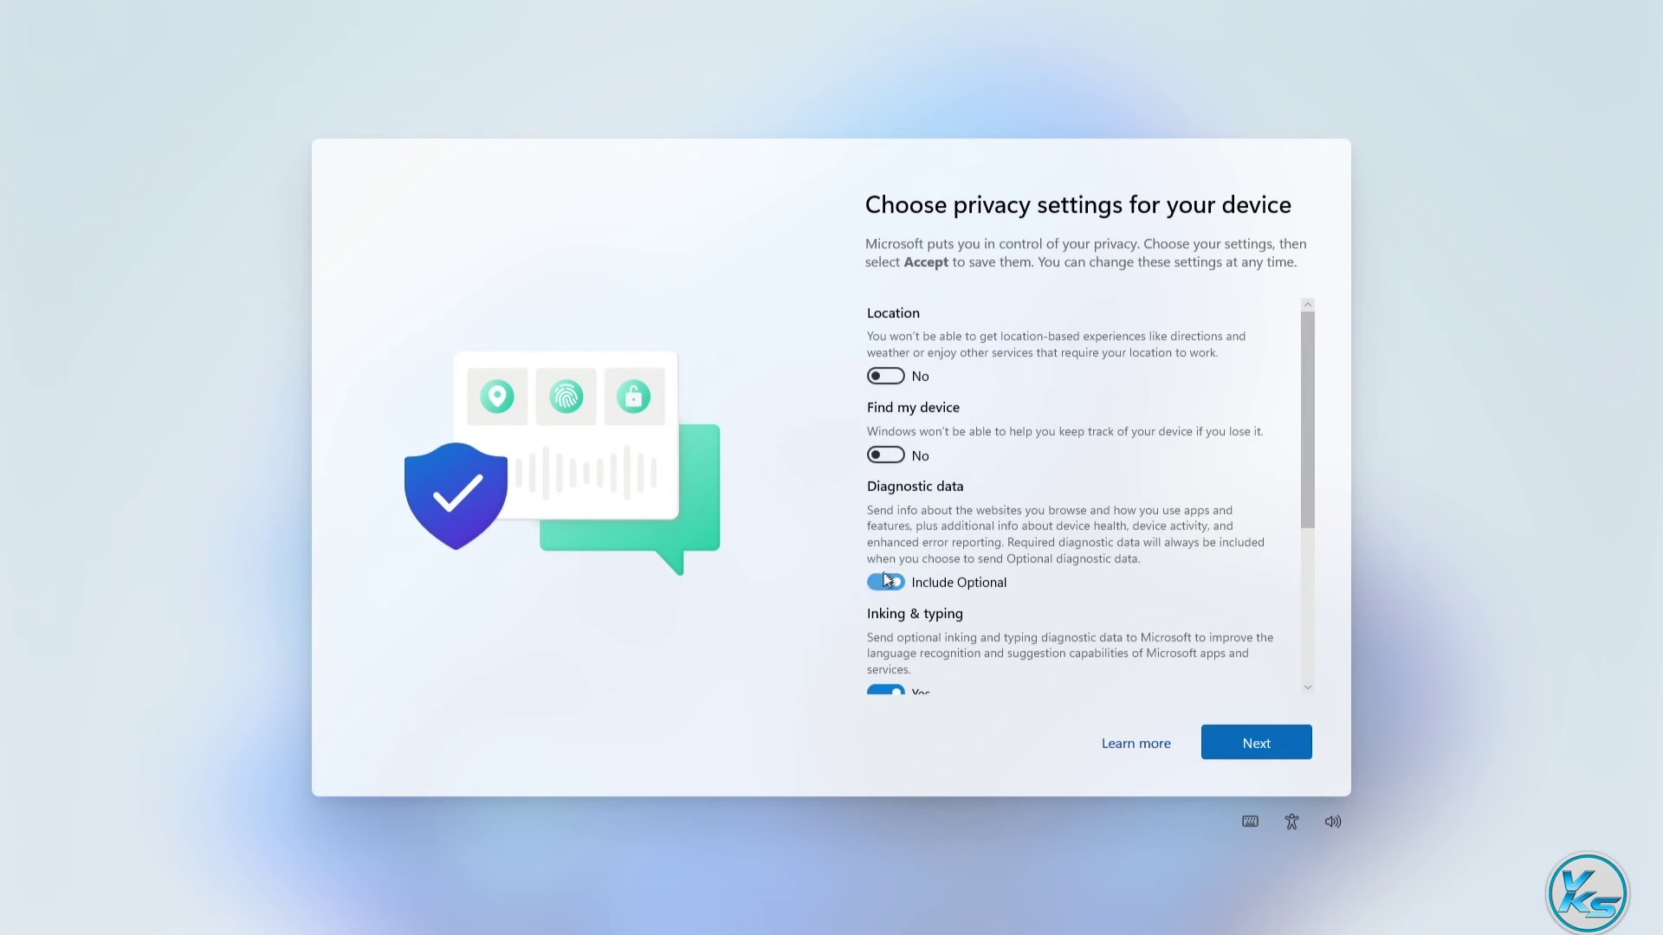
click(886, 581)
scroll(879, 572, down, 2)
click(876, 565)
scroll(883, 589, down, 1)
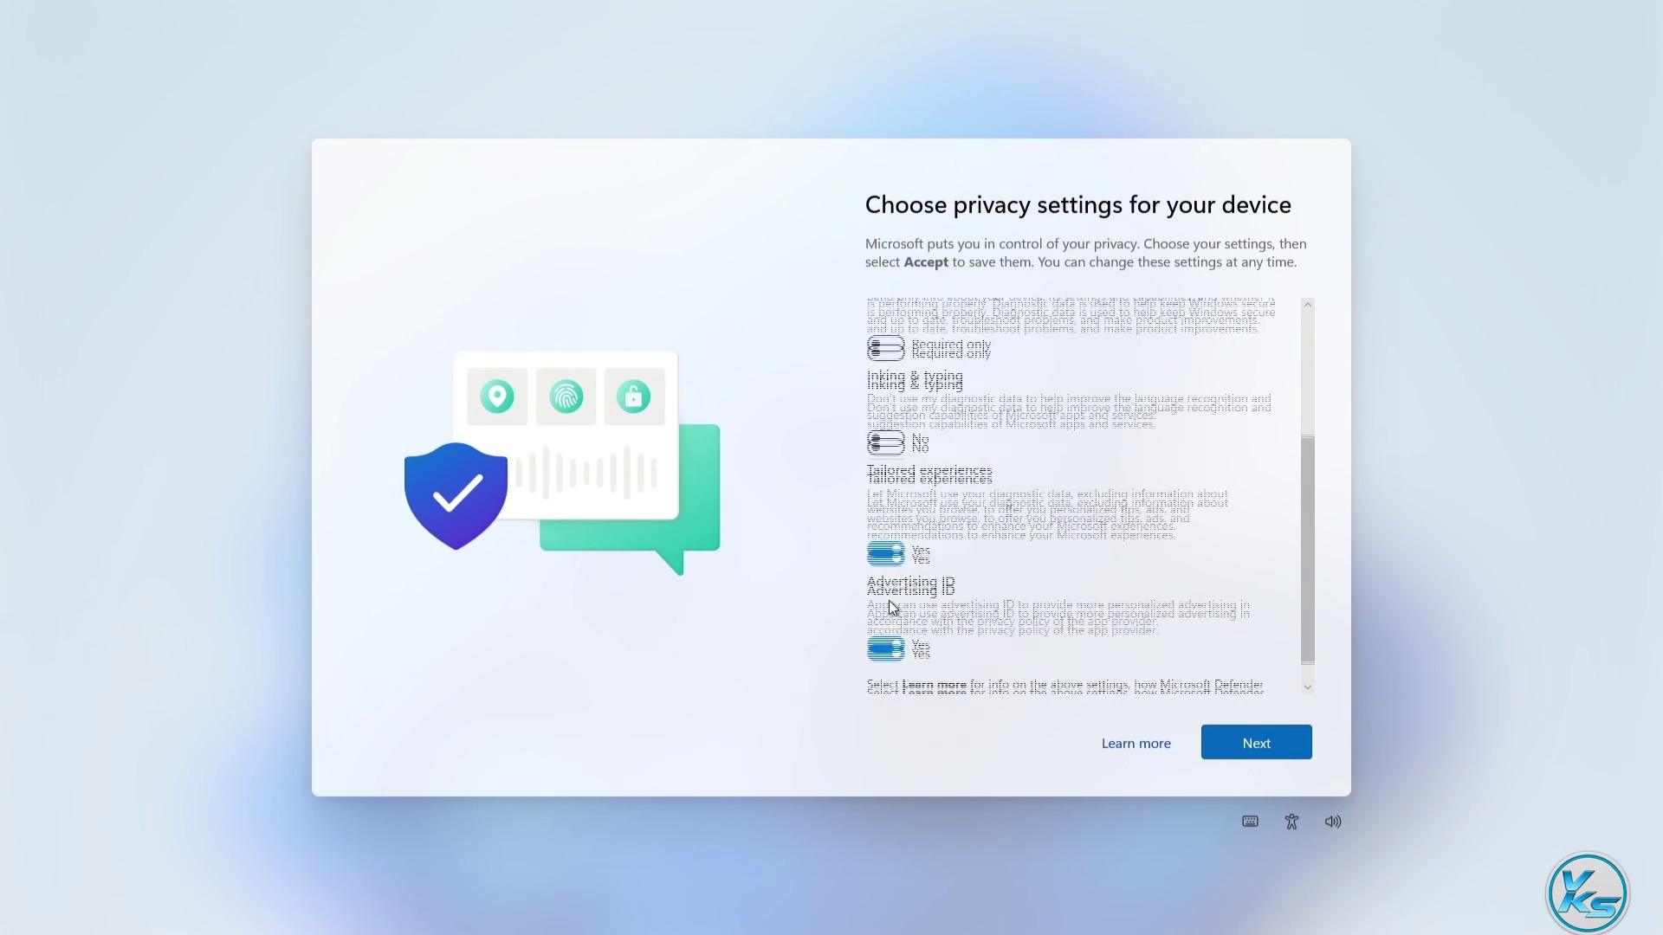
click(886, 525)
click(888, 617)
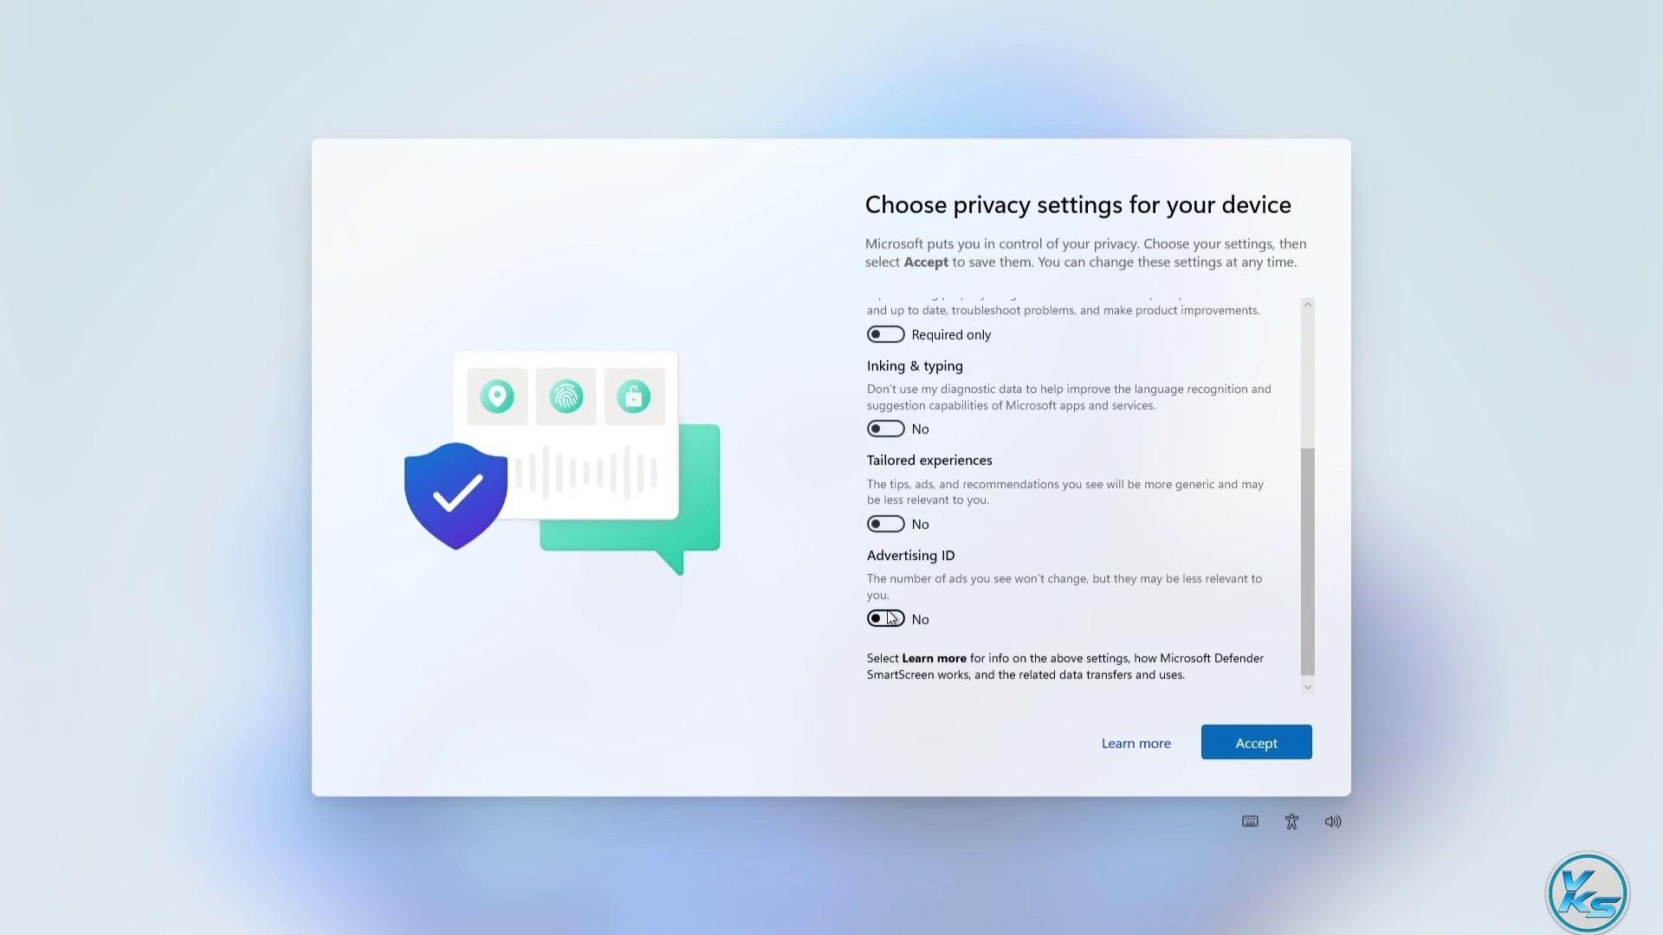
click(1240, 749)
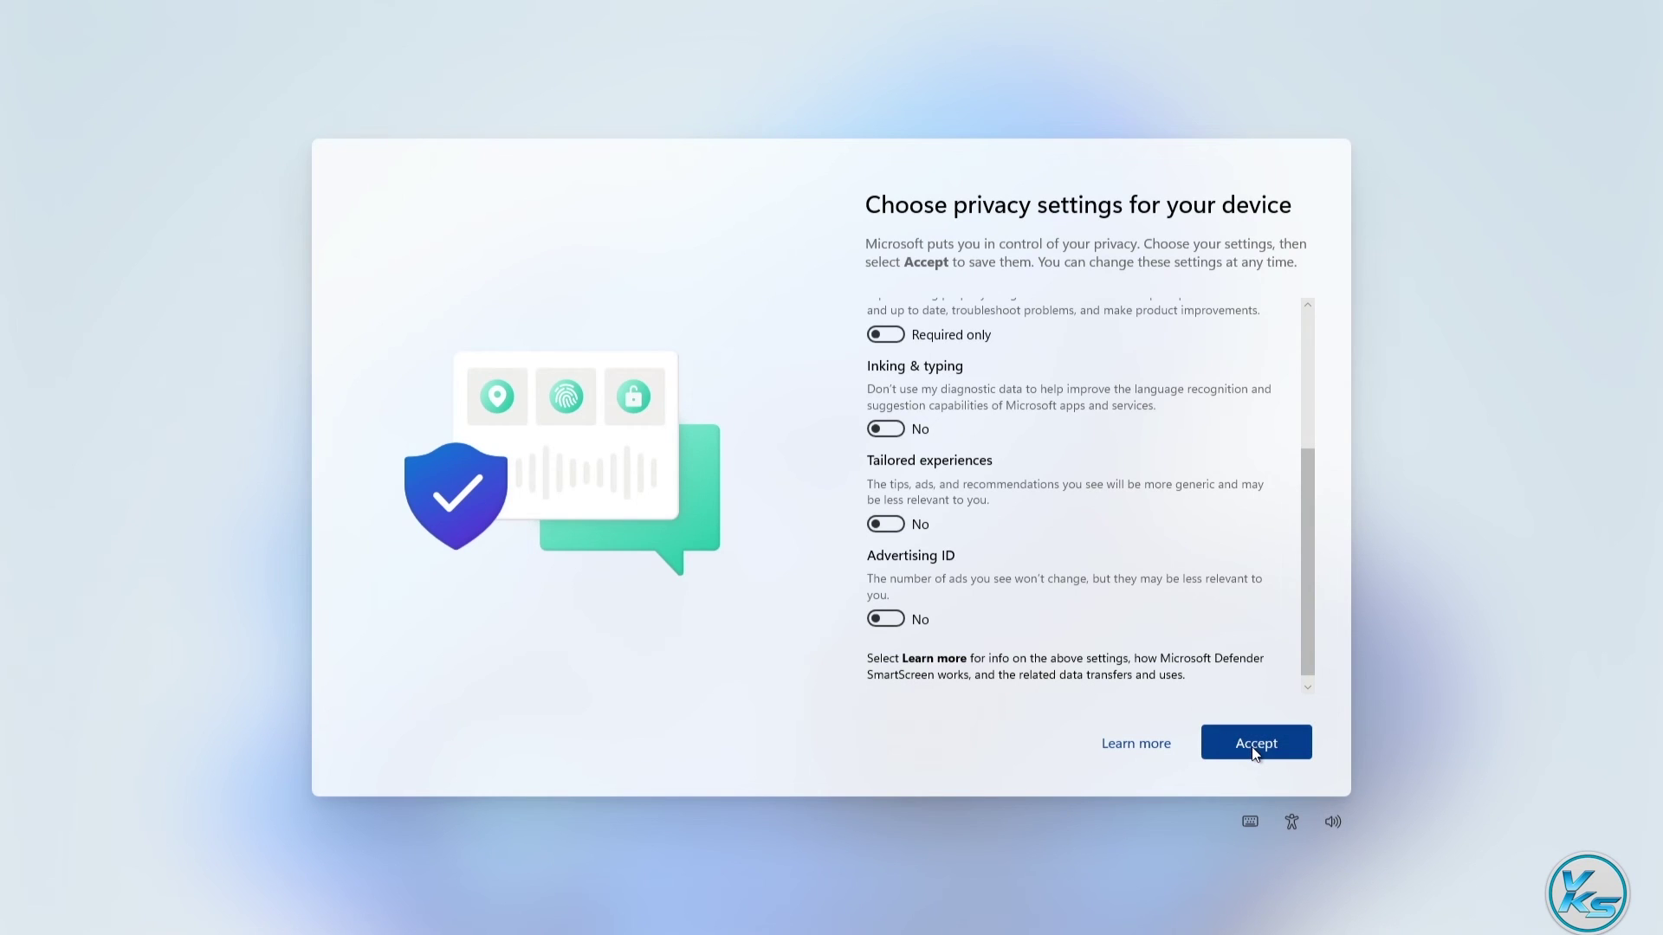